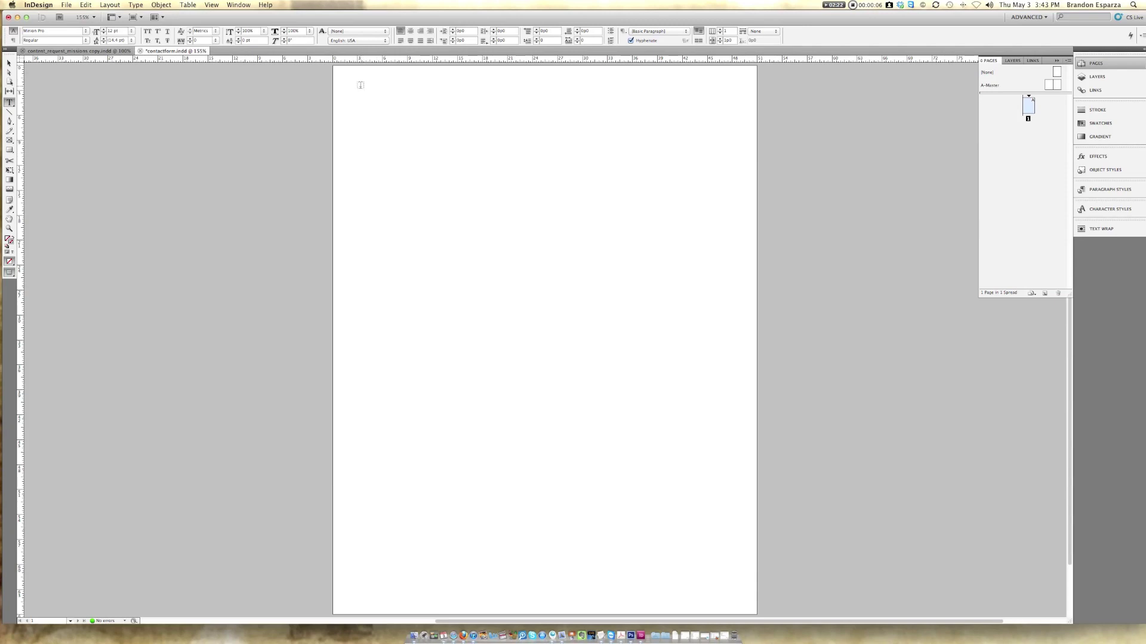
Step: Drag out an empty text frame at the top-left corner of the blank page
left_click_drag(361, 84, 650, 125)
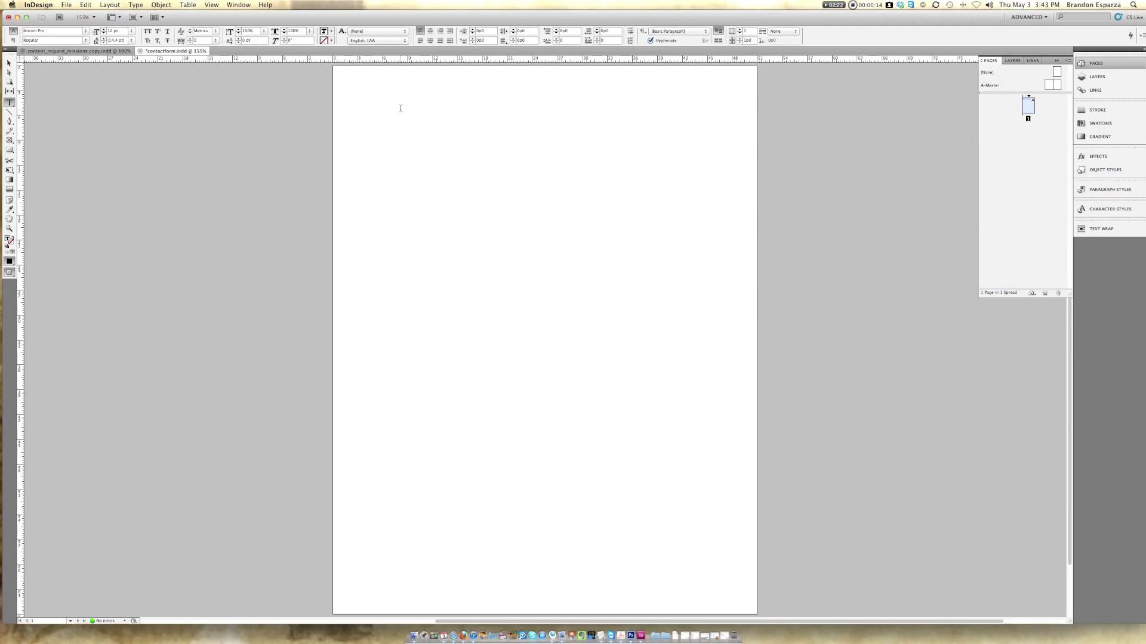
Step: Type the 'Contact Form:' heading followed by Name: and Address: lines
type("Contact For")
type("m:")
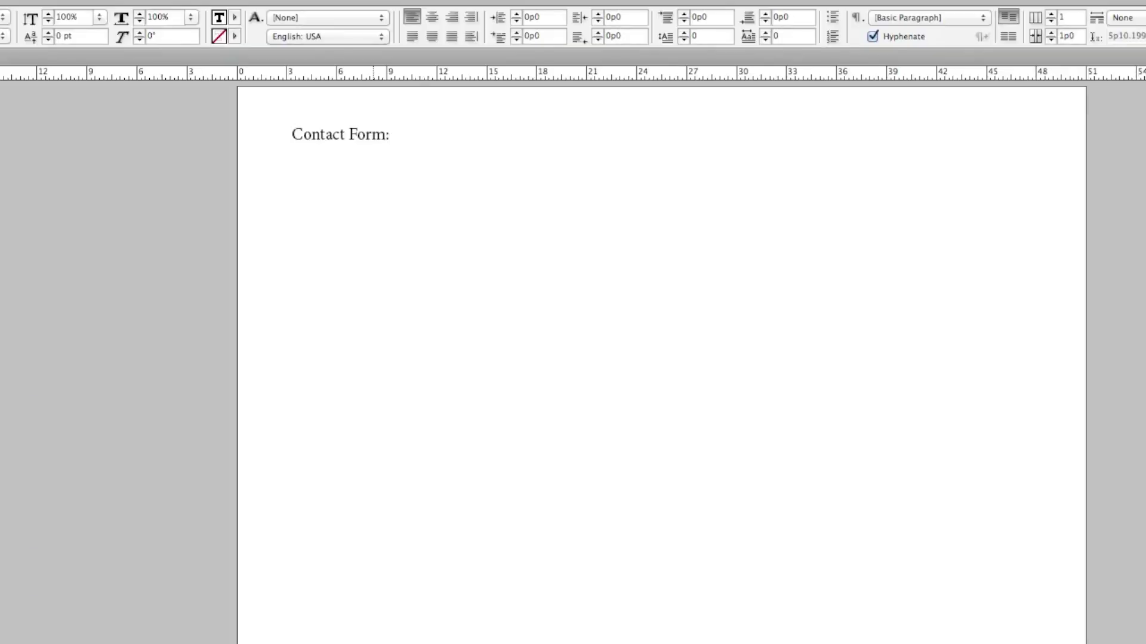
key("Return")
type("Name:")
key("Return")
type("Address:")
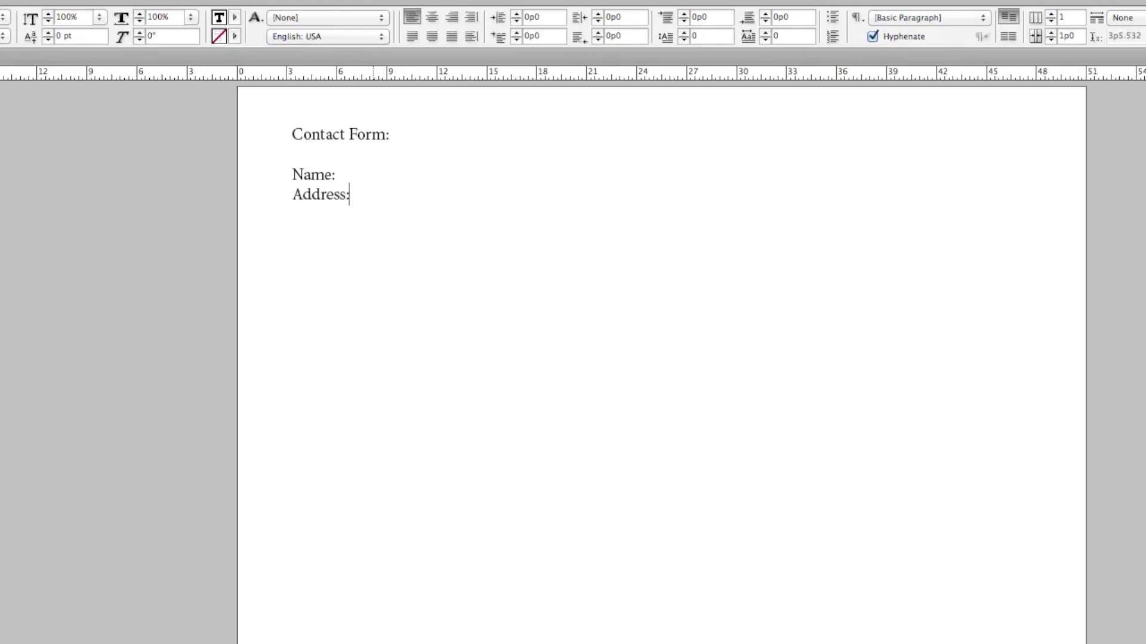
key("Return")
Step: Enlarge the text frame and finish the Age:, Date of Birth: and Comment: labels
key("Escape")
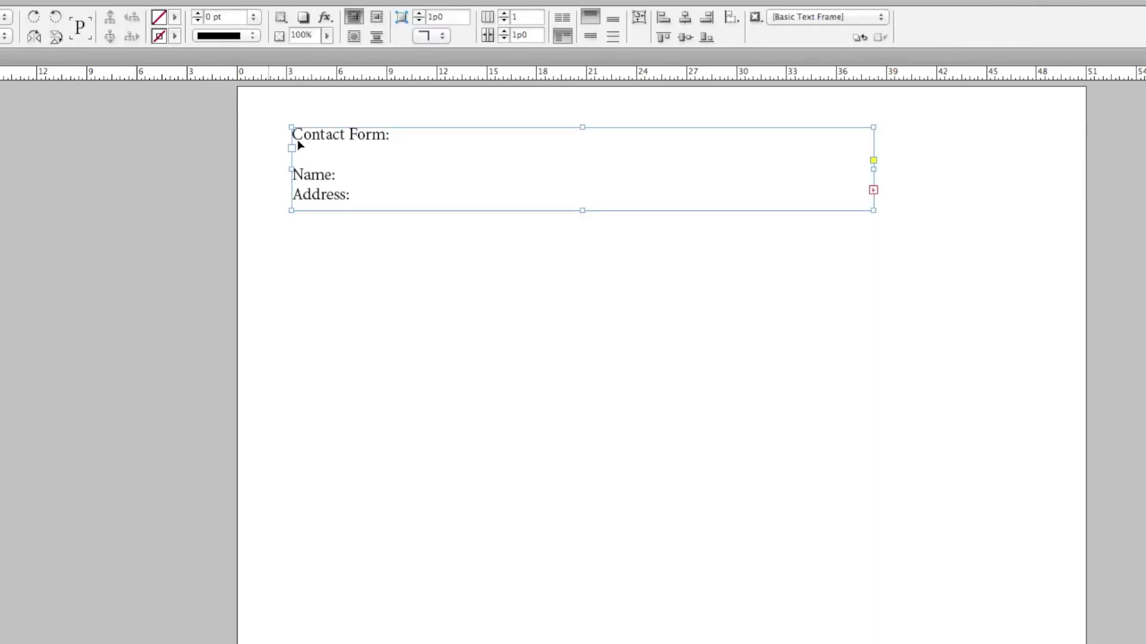
left_click_drag(583, 210, 591, 522)
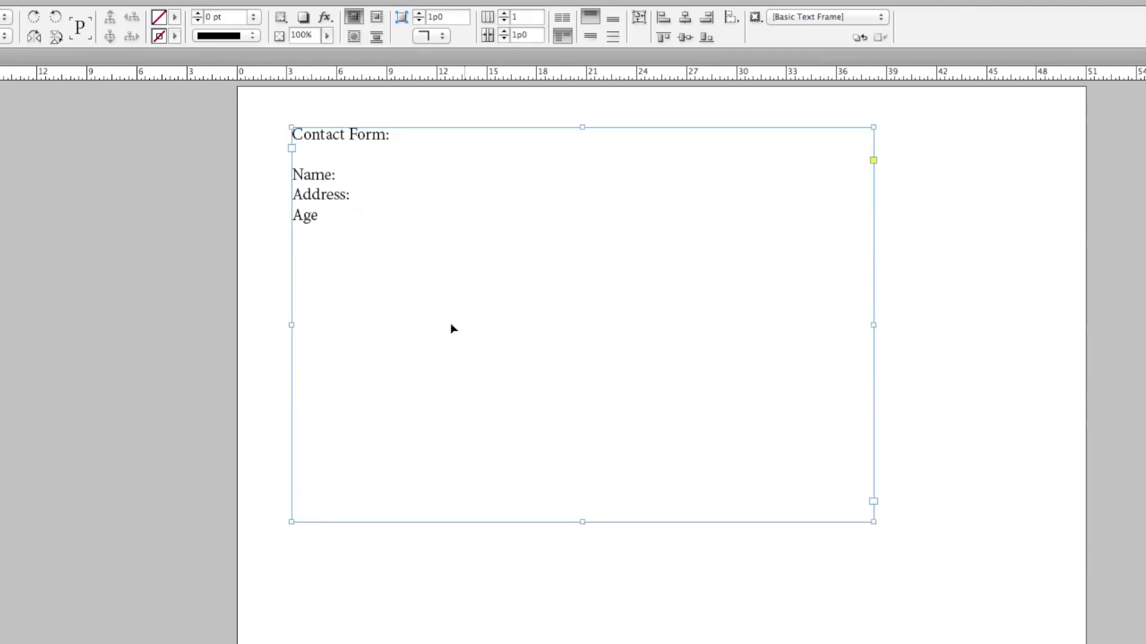
double_click(342, 222)
type(":")
key("Return")
type("D")
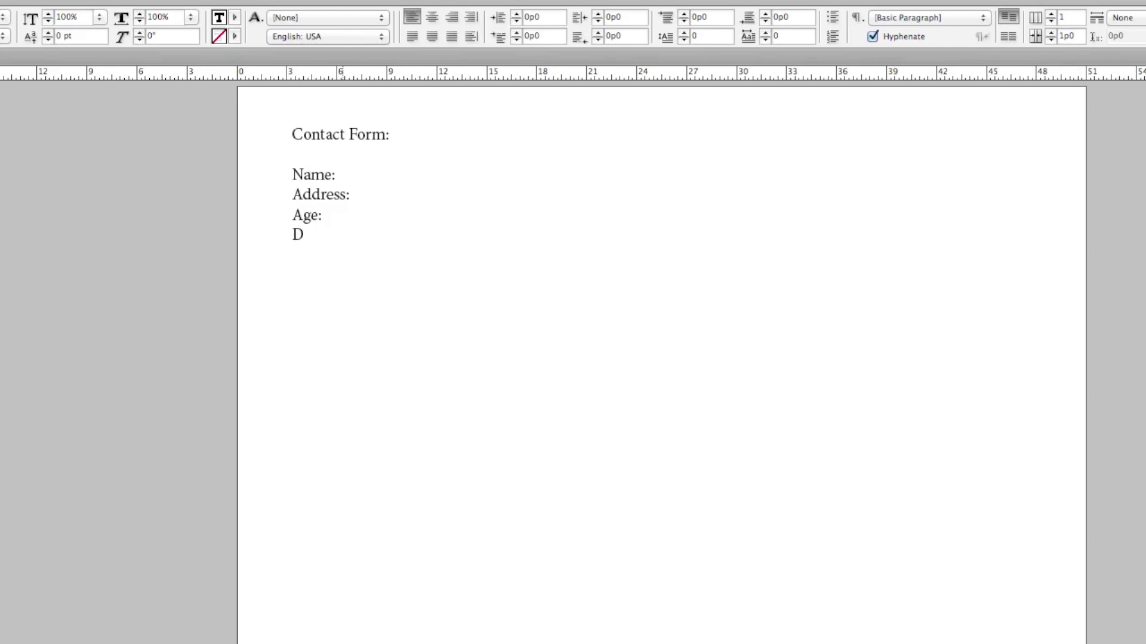
type("ate of Birth:")
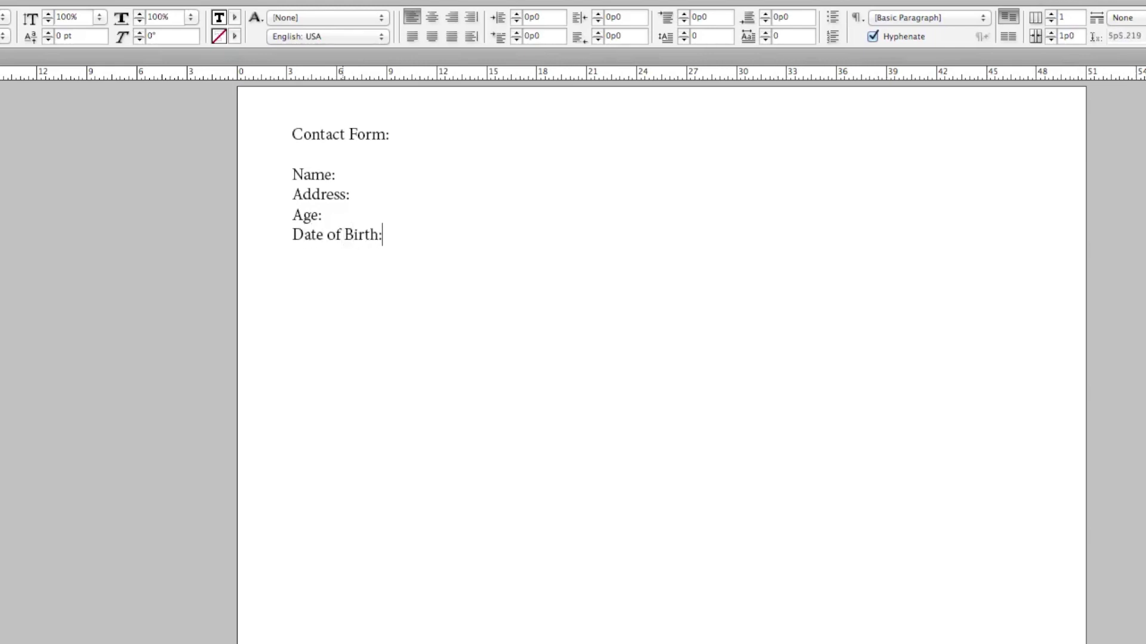
key("Return")
type("Comment")
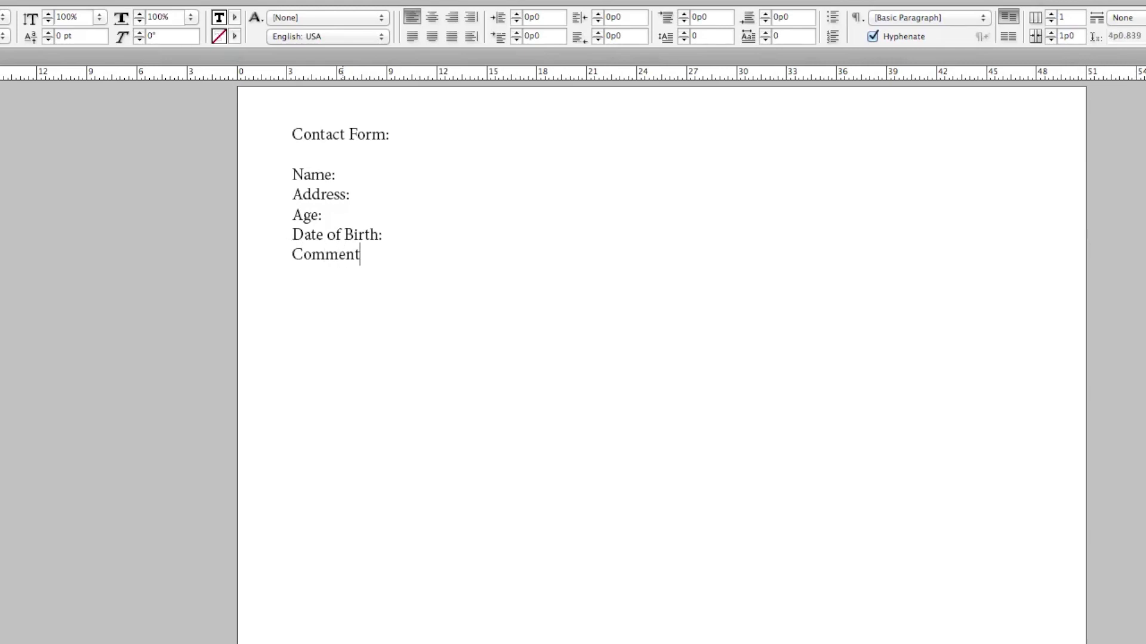
type(":")
left_click_drag(401, 135, 289, 132)
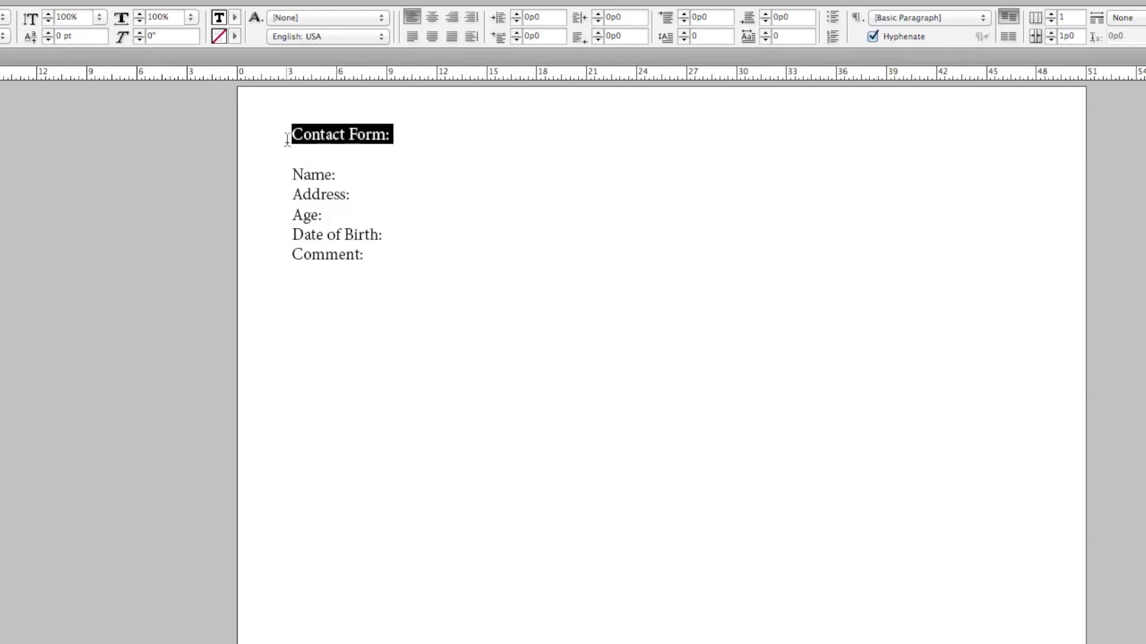
Step: Remove the heading's colon, enlarge it two sizes and set it in small caps
left_click(403, 135)
key("BackSpace")
key("BackSpace")
key("shift+Left")
key("shift+Left")
key("shift+Left")
key("shift+Left")
key("shift+Left")
key("shift+Left")
key("shift+Left")
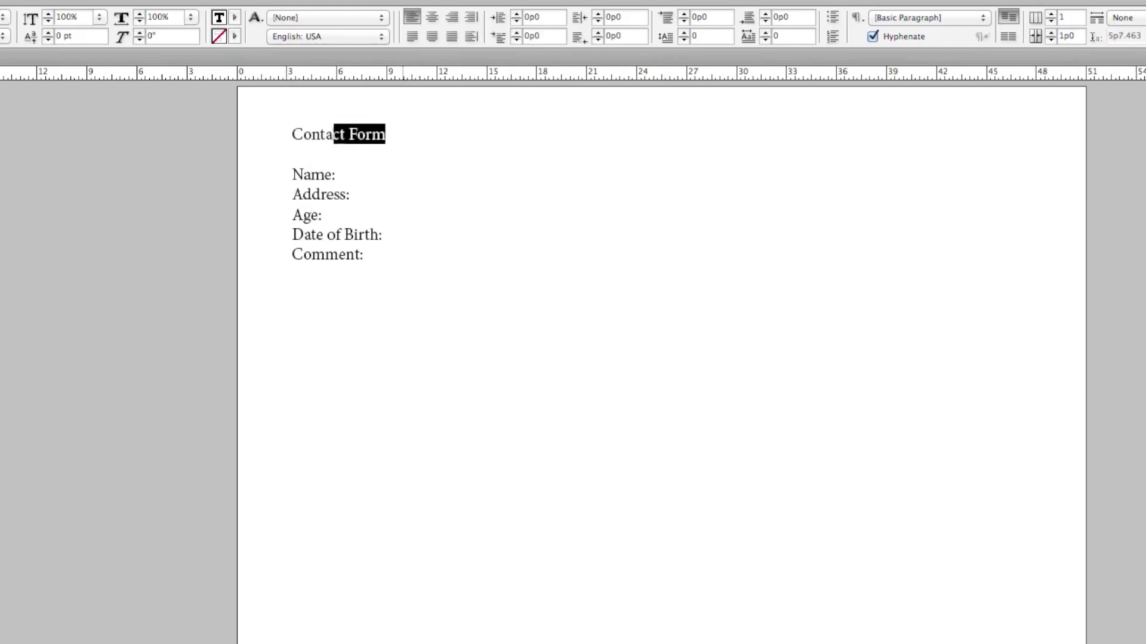
key("shift+Left")
key("shift+Left")
key("shift+Left")
key("shift+Left")
key("shift+Left")
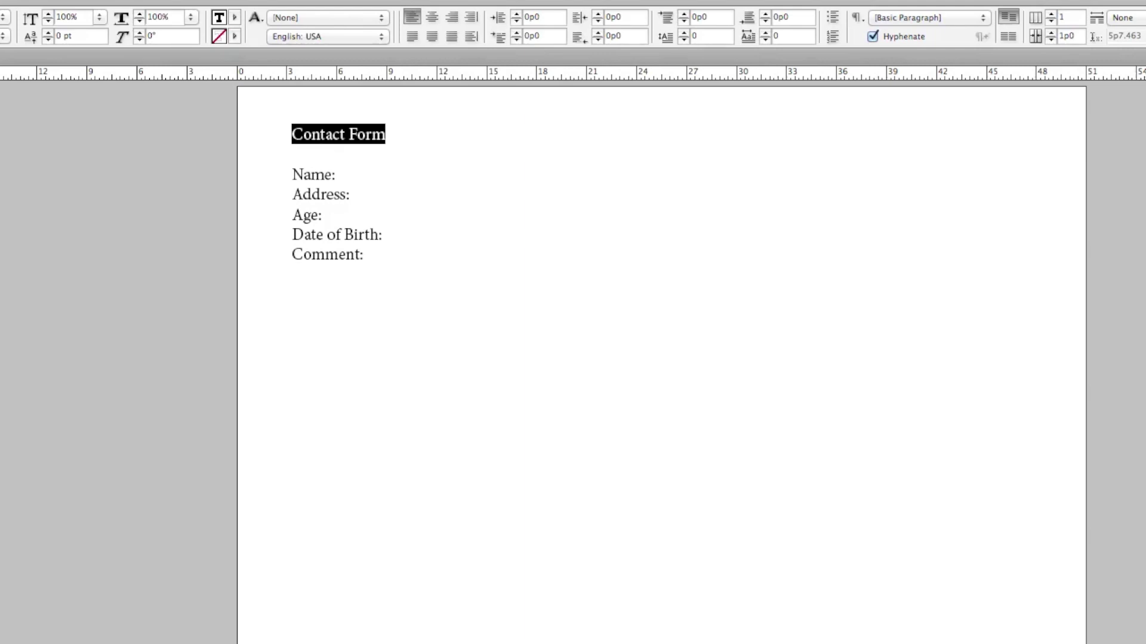
key("super+shift+period")
key("super+shift+period")
key("super+shift+period")
key("super+shift+period")
key("super+shift+period")
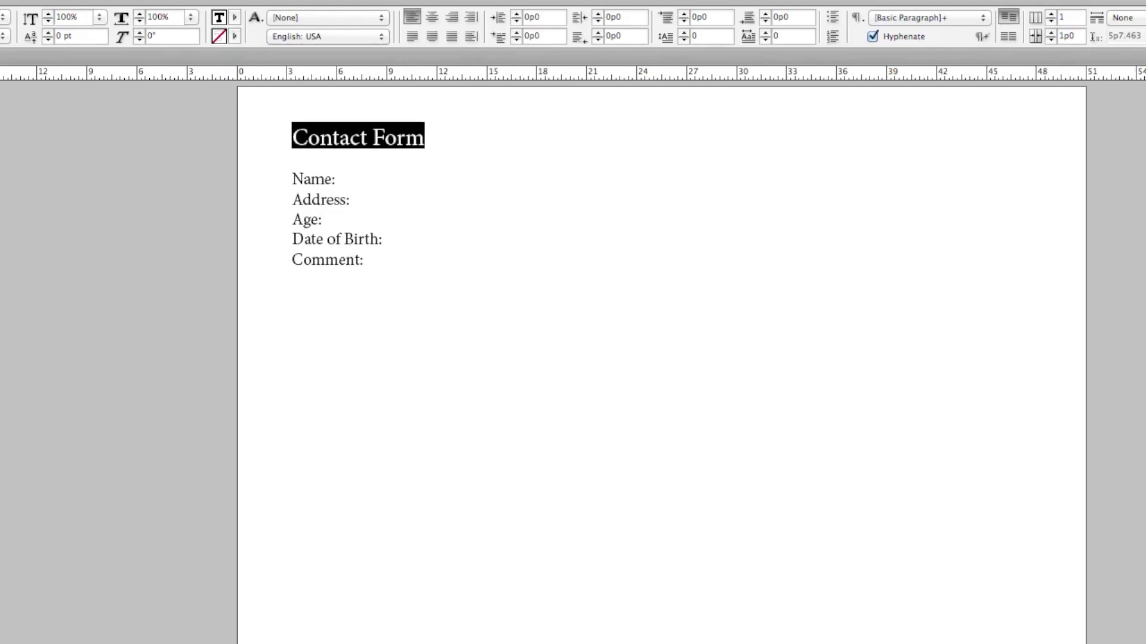
key("super+shift+period")
key("super+shift+h")
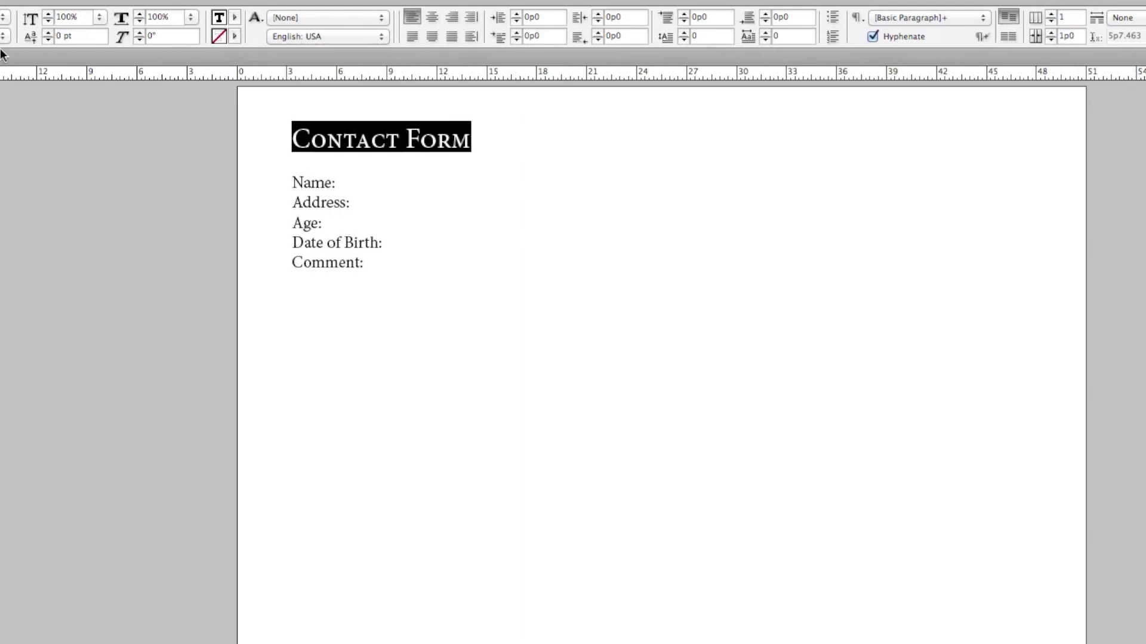
left_click(375, 191)
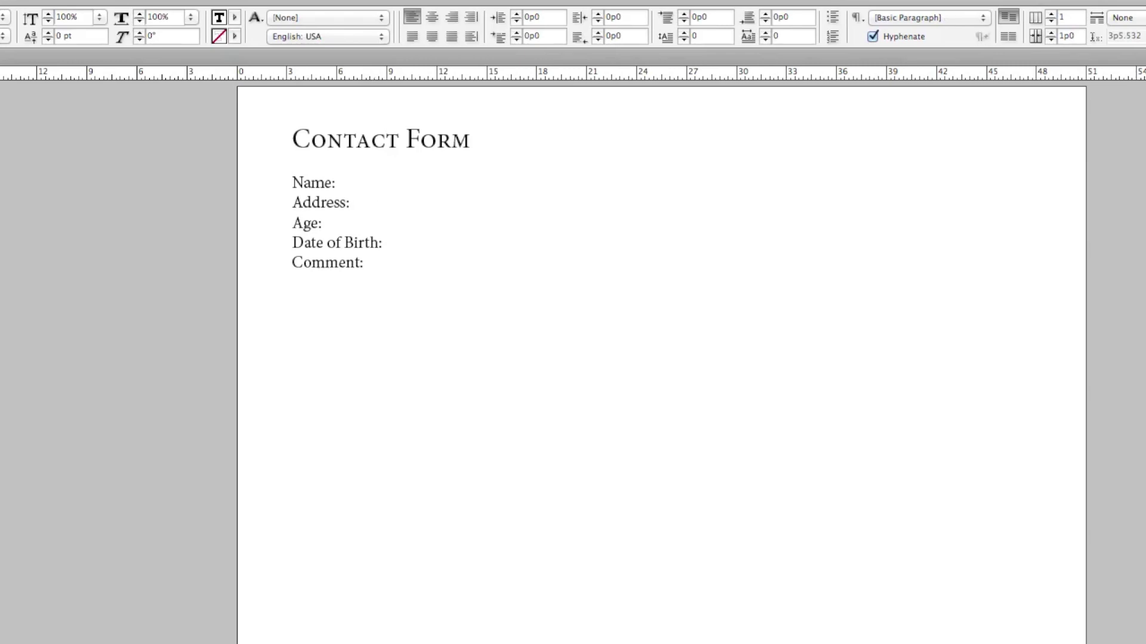
key("Escape")
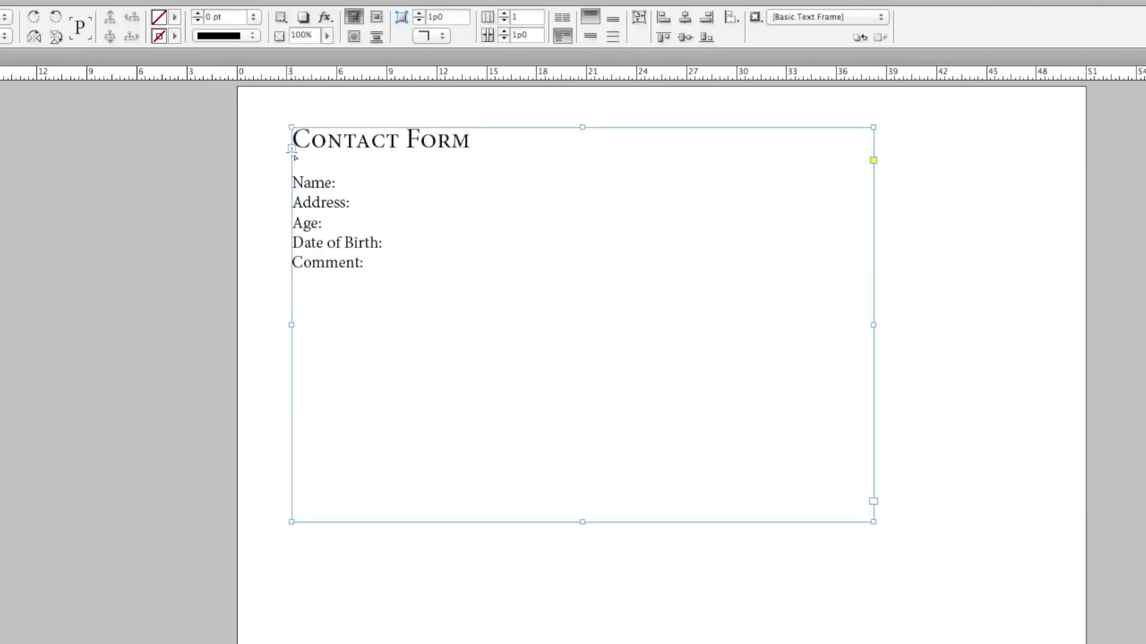
Step: Draw a horizontal rule under the heading and thicken its stroke weight
key("backslash")
left_click_drag(292, 154, 480, 153)
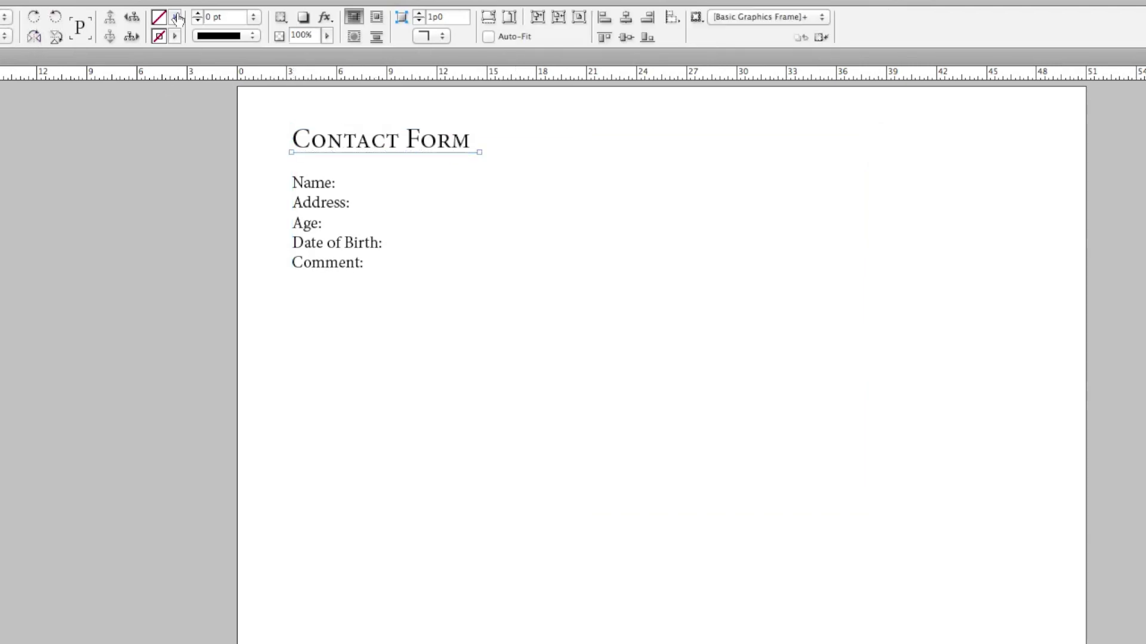
left_click(197, 15)
left_click(197, 15)
left_click(460, 241)
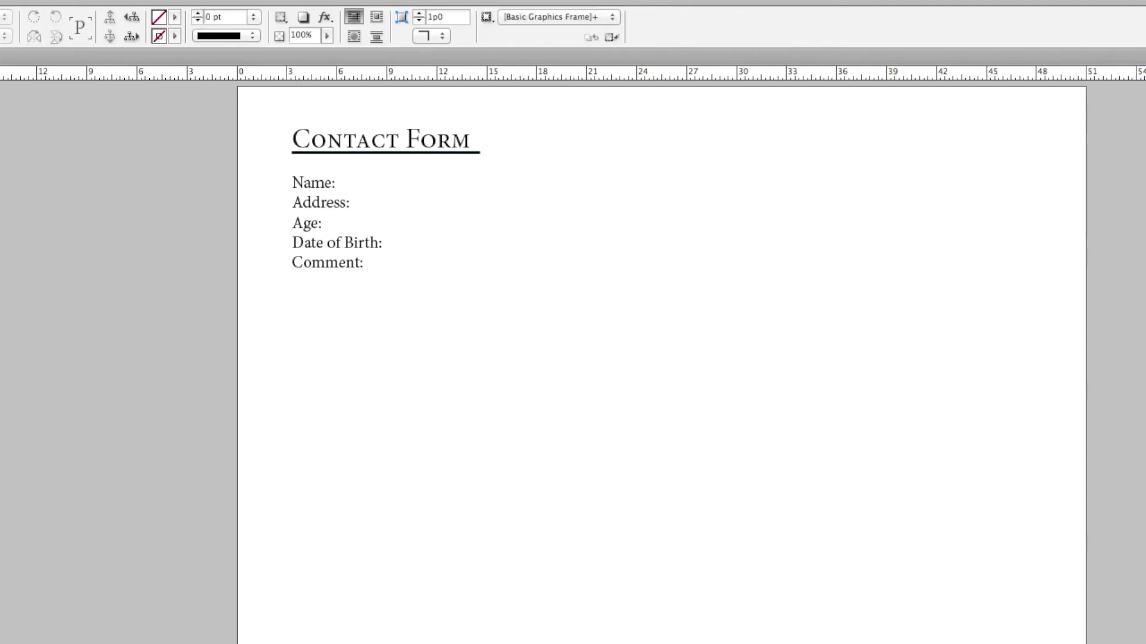
Step: Add underscore fill-in lines after Name:, Address:, Age: and Date of Birth:
key("t")
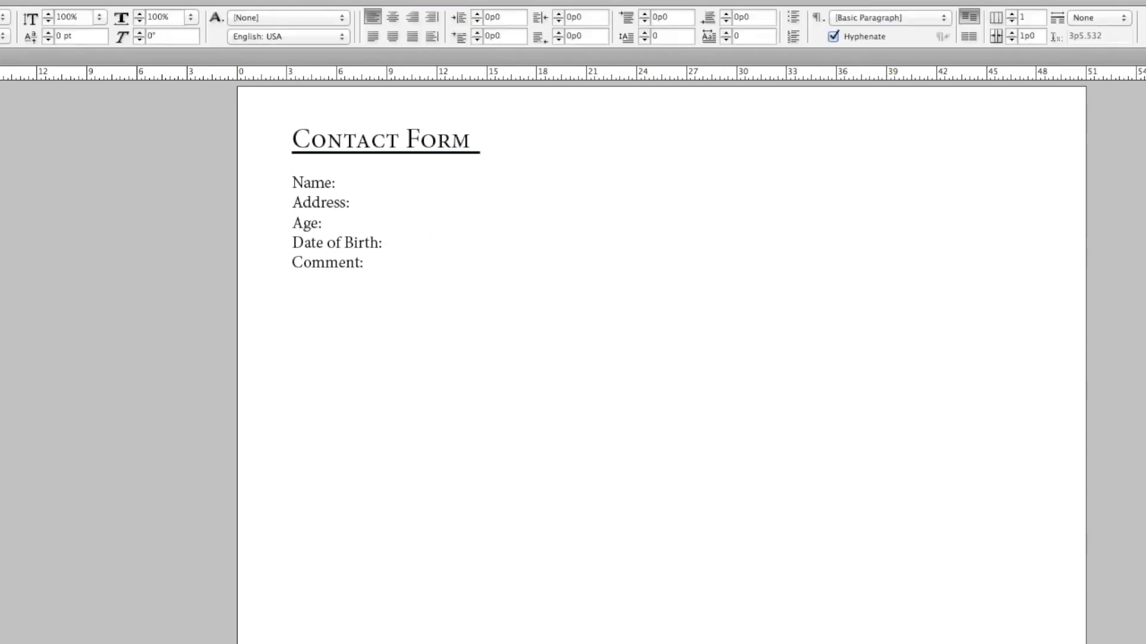
left_click(334, 183)
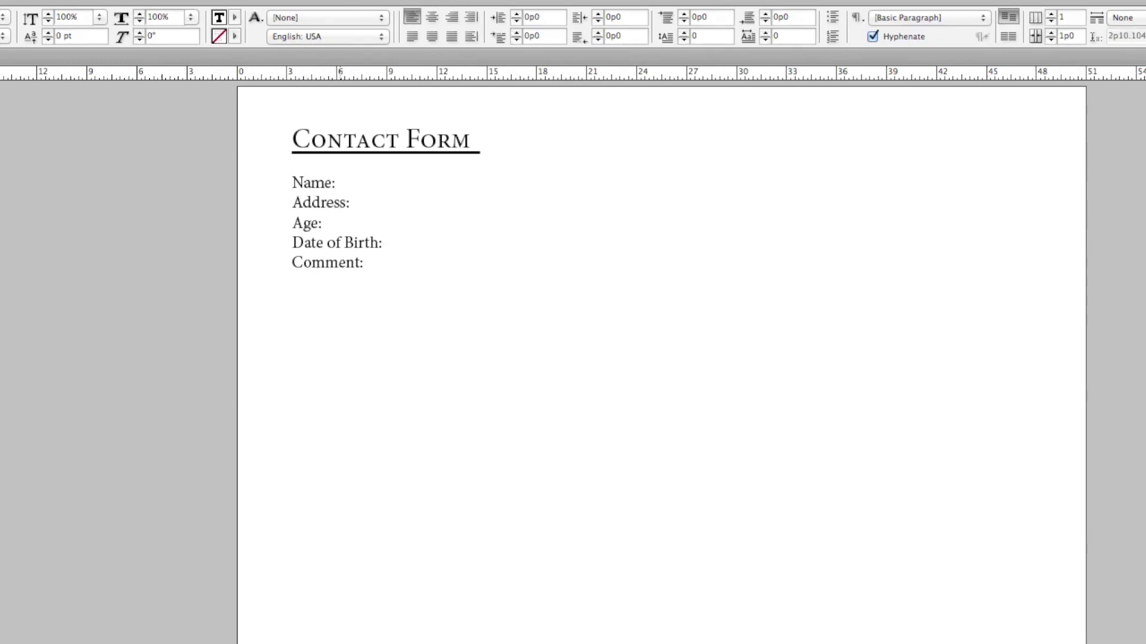
type("________________")
left_click(349, 203)
type("______________")
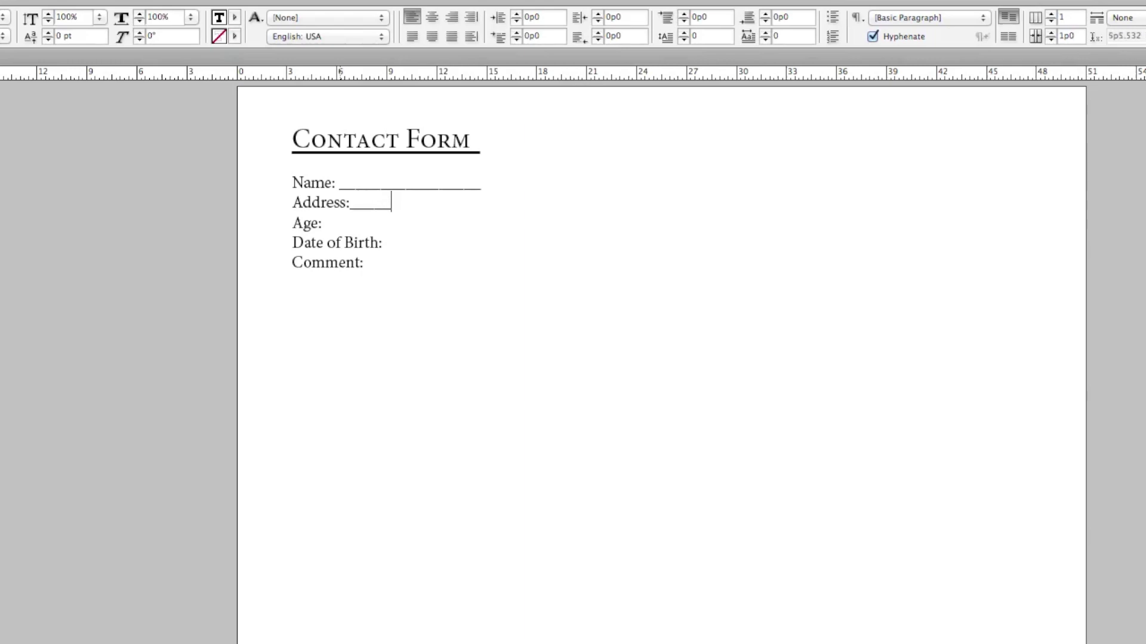
type("_")
left_click(322, 223)
type("__________________")
left_click(382, 243)
type("________")
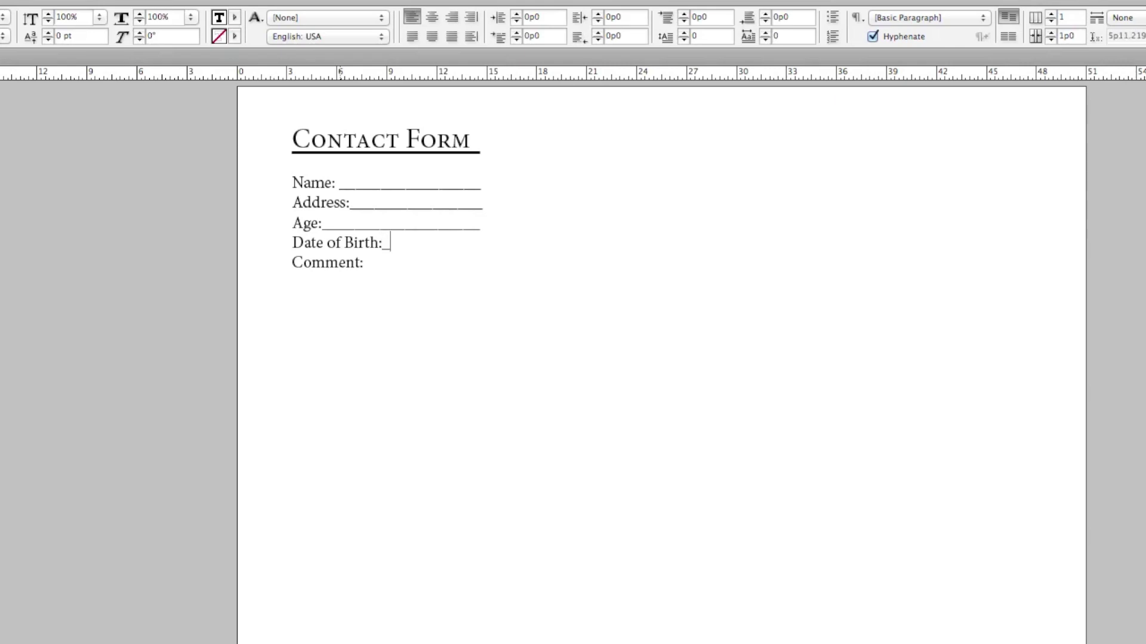
type("_____")
Step: Add four blank underscore writing lines beneath Comment:
left_click(363, 263)
key("Return")
type("__________")
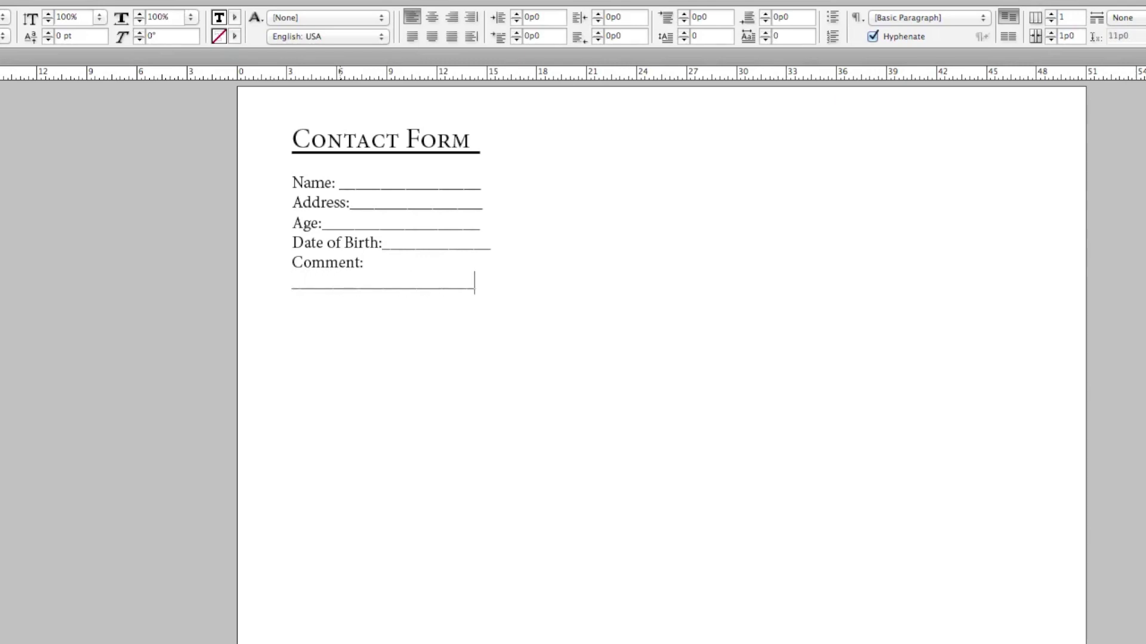
key("Return")
type("_______________________")
key("Return")
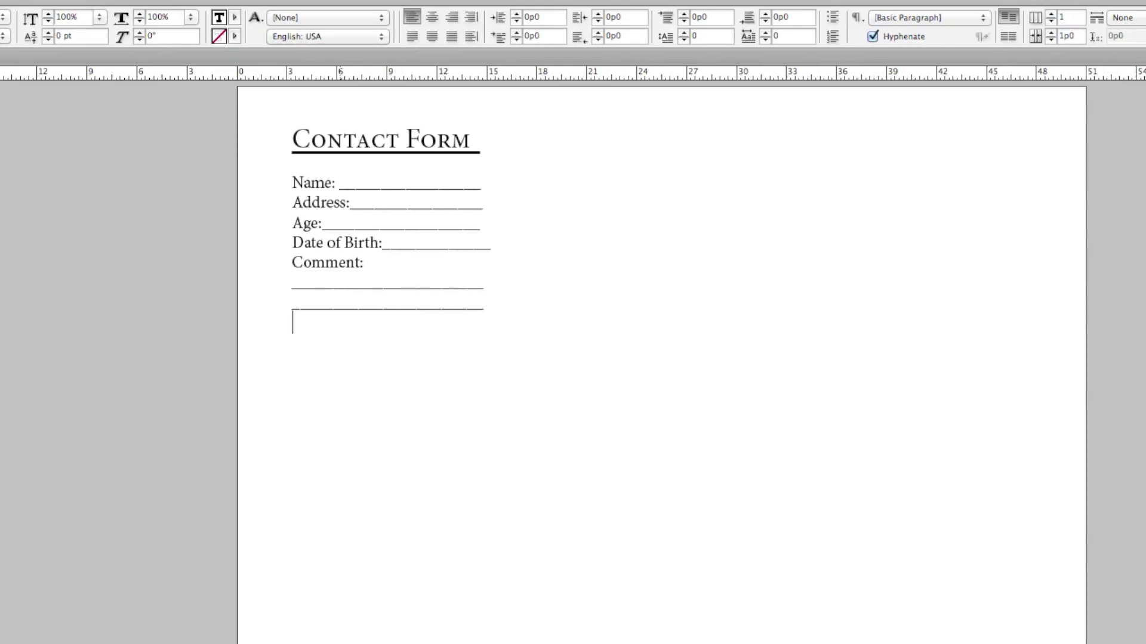
type("_______________________")
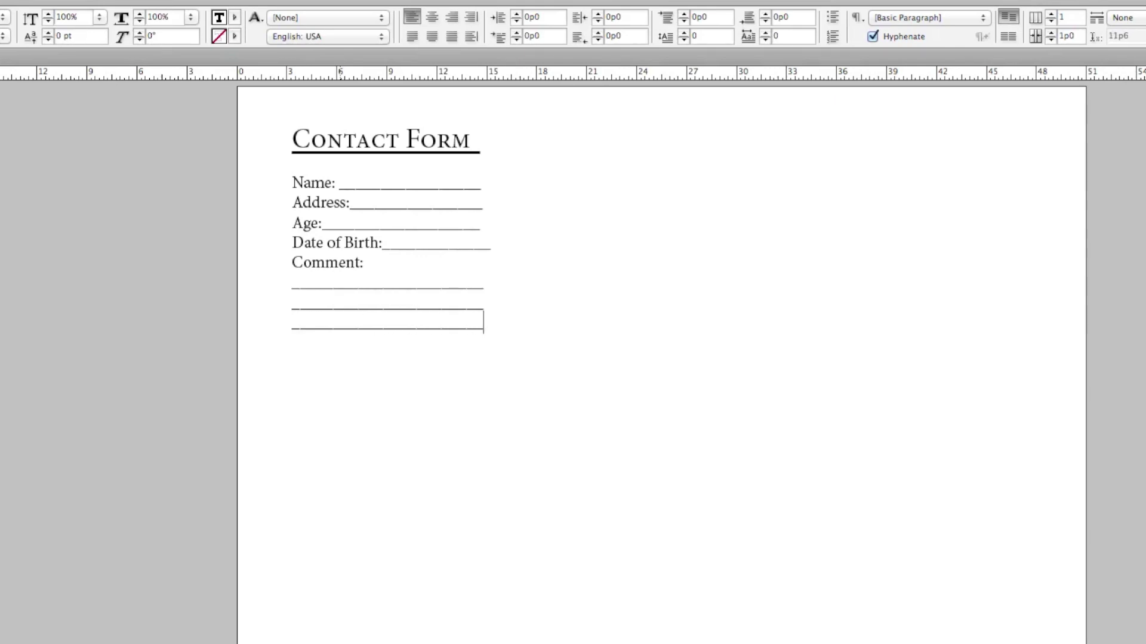
key("Return")
type("_______________________")
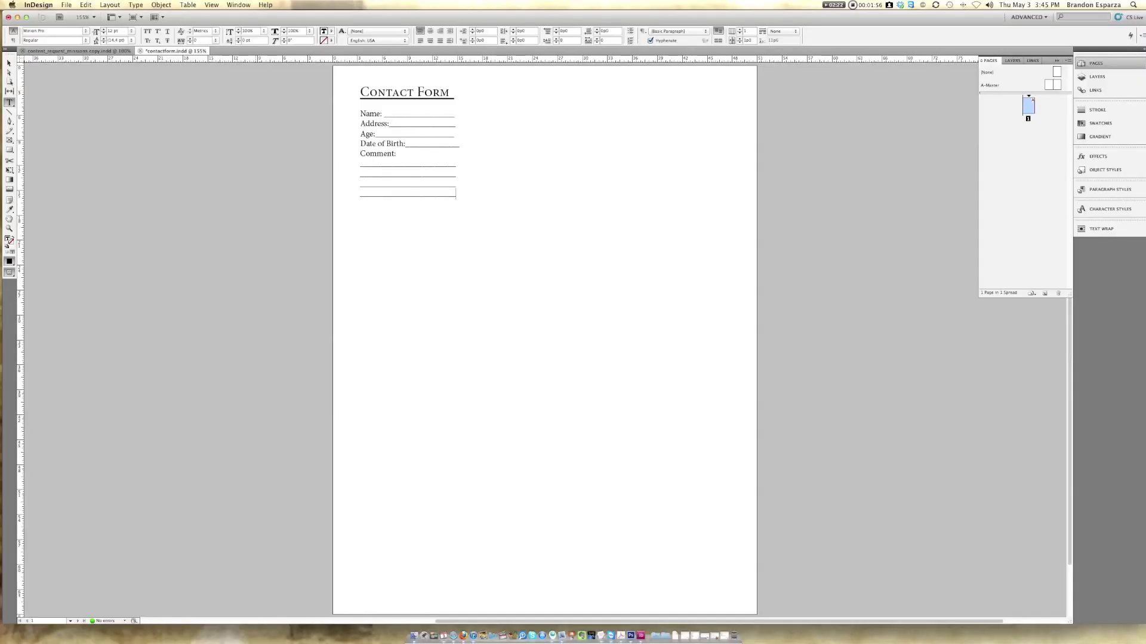
Step: Save the document and export it as contactform.pdf on the Desktop, replacing the older copy
left_click(66, 4)
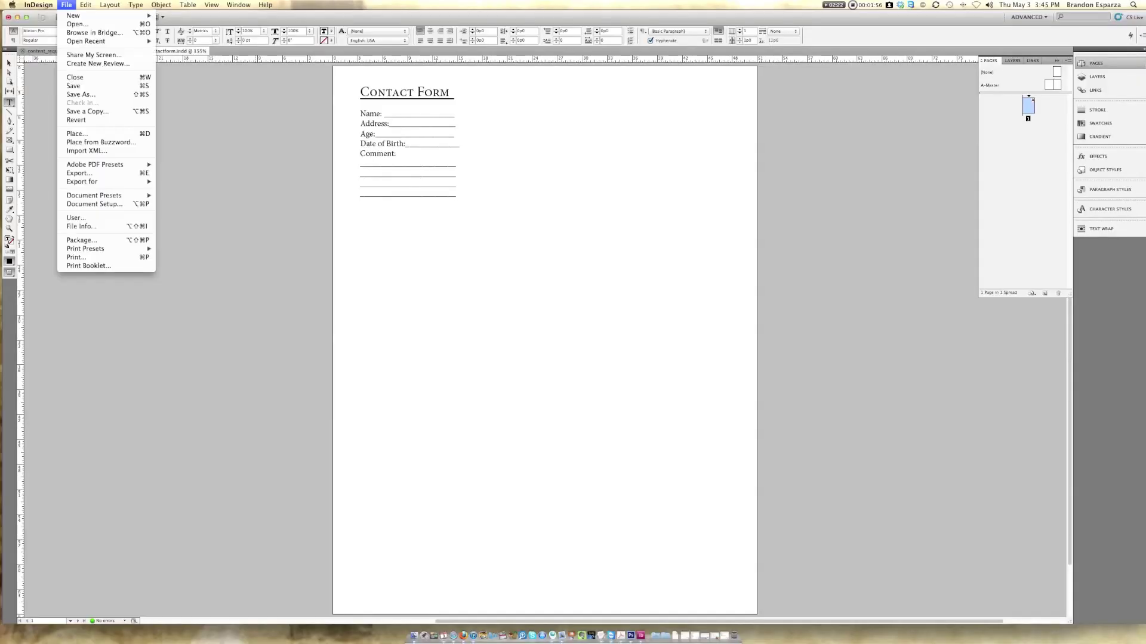
left_click(87, 86)
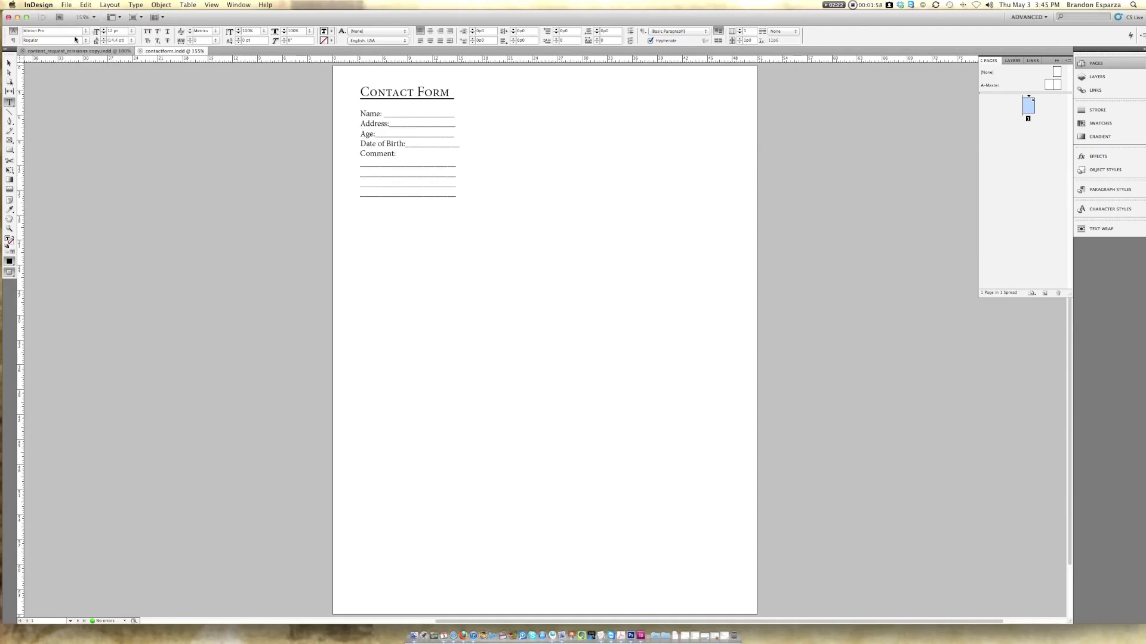
left_click(67, 5)
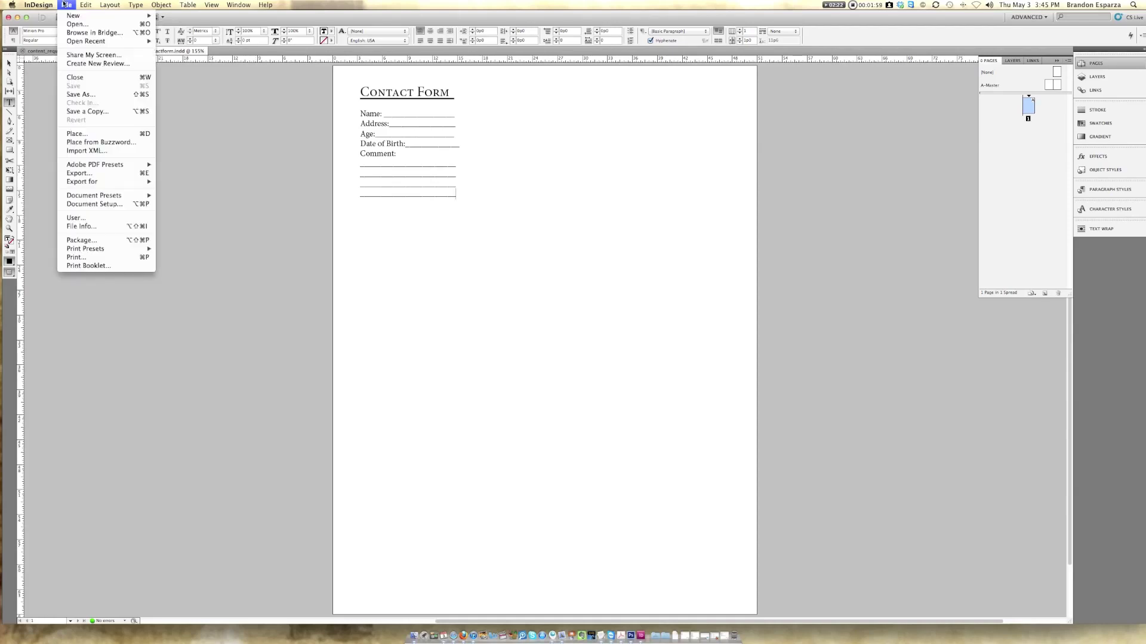
left_click(111, 174)
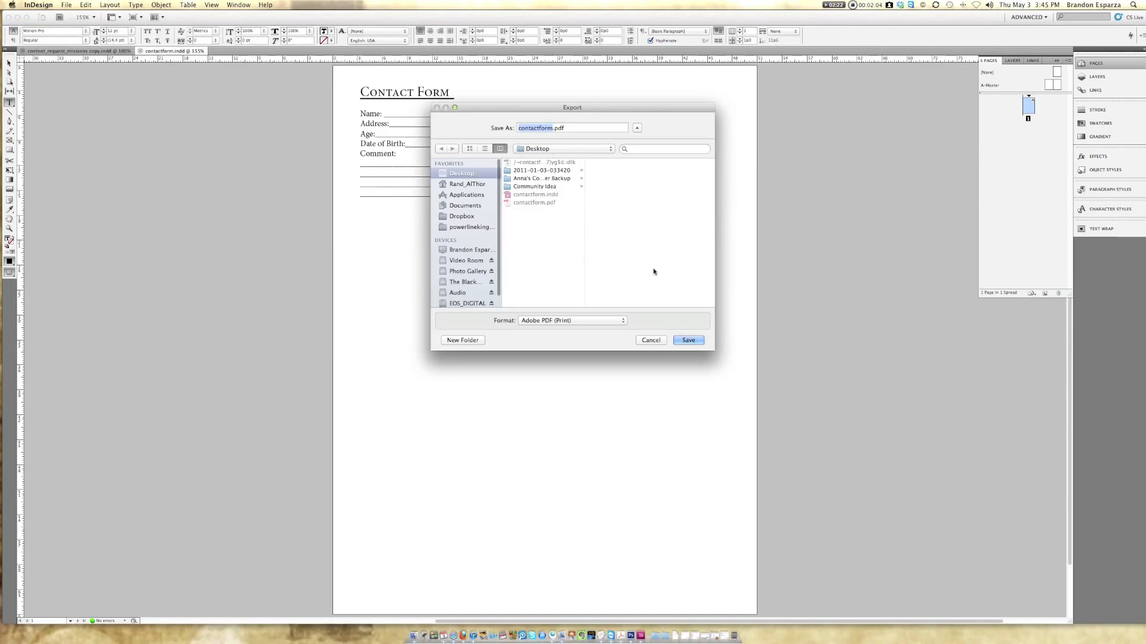
left_click(690, 340)
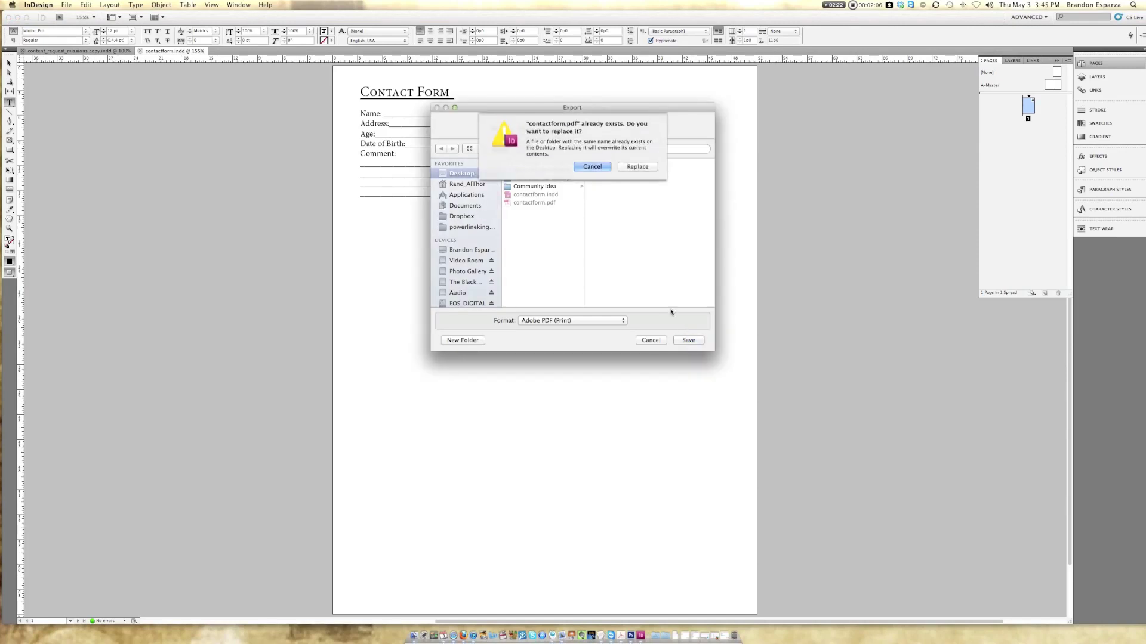
left_click(628, 168)
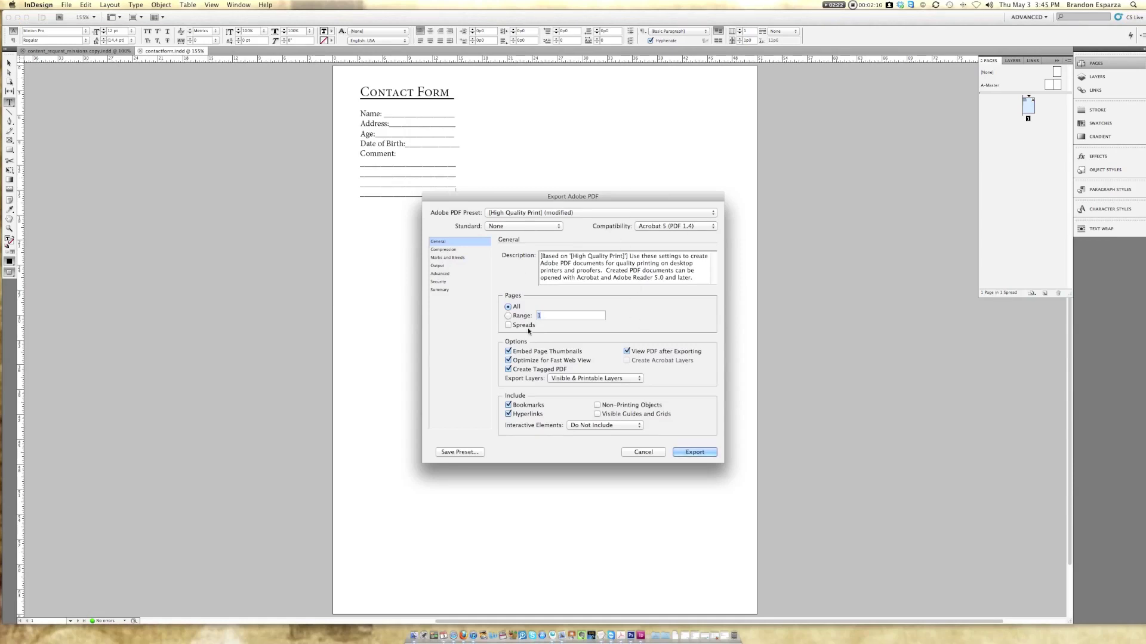
left_click(686, 457)
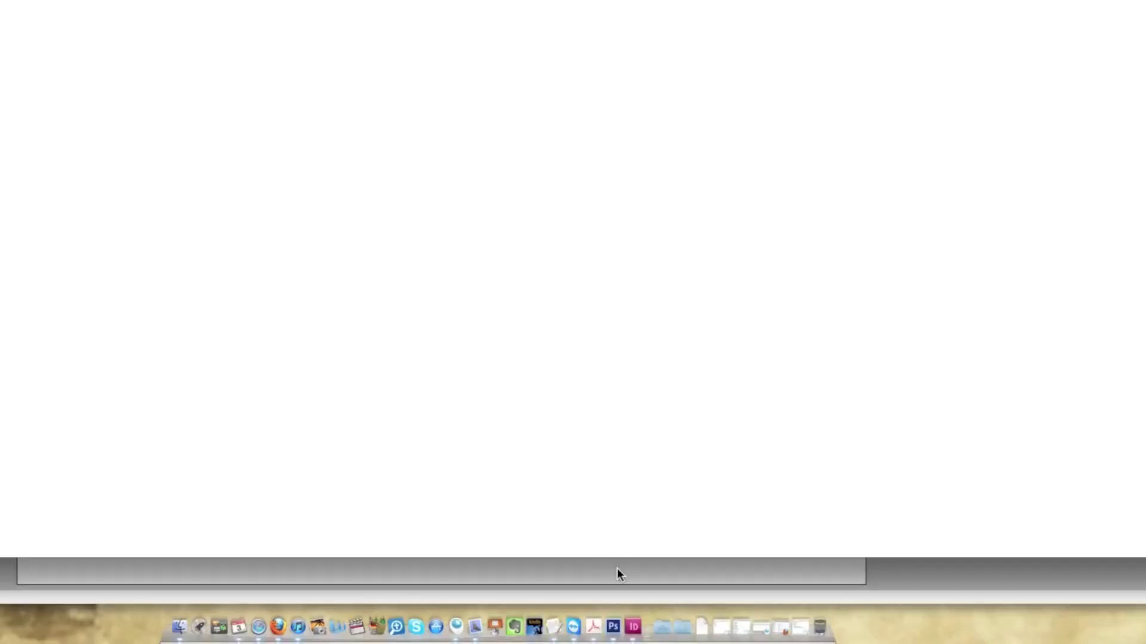
Step: In Acrobat, run Forms > Add or Edit Fields on contactform.pdf with automatic field detection
left_click(594, 628)
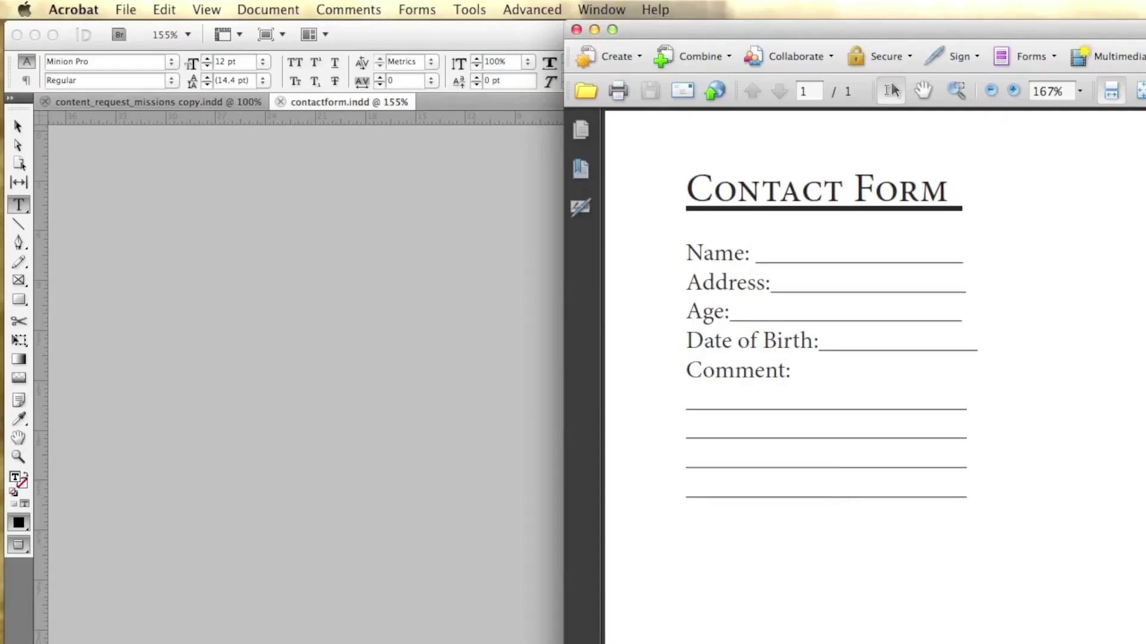
left_click(208, 4)
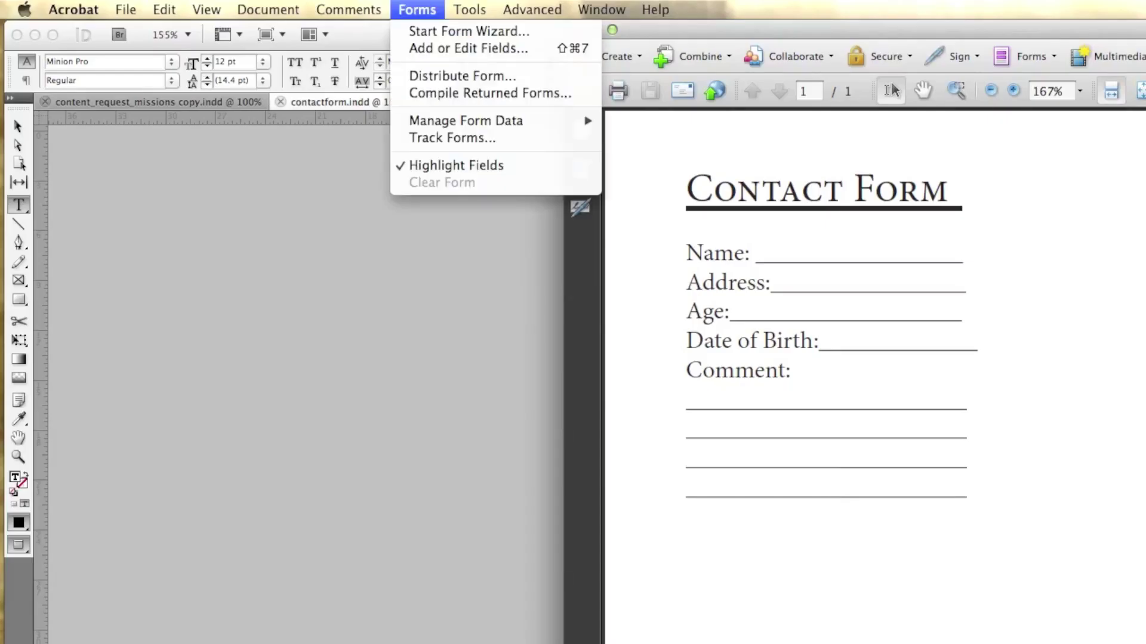
left_click(427, 47)
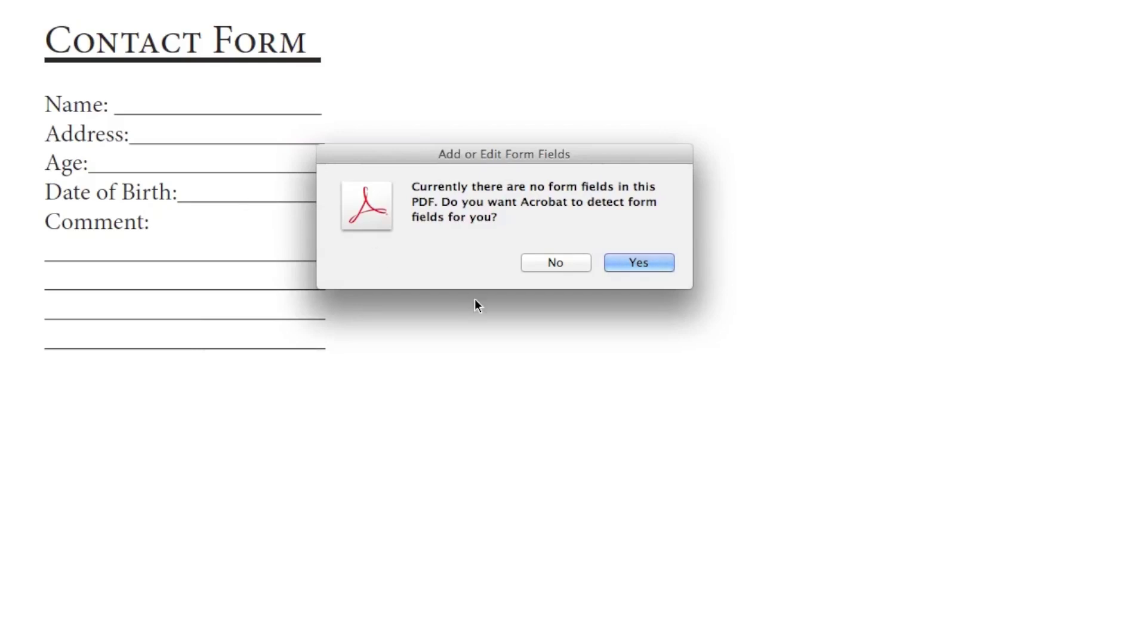
left_click(640, 263)
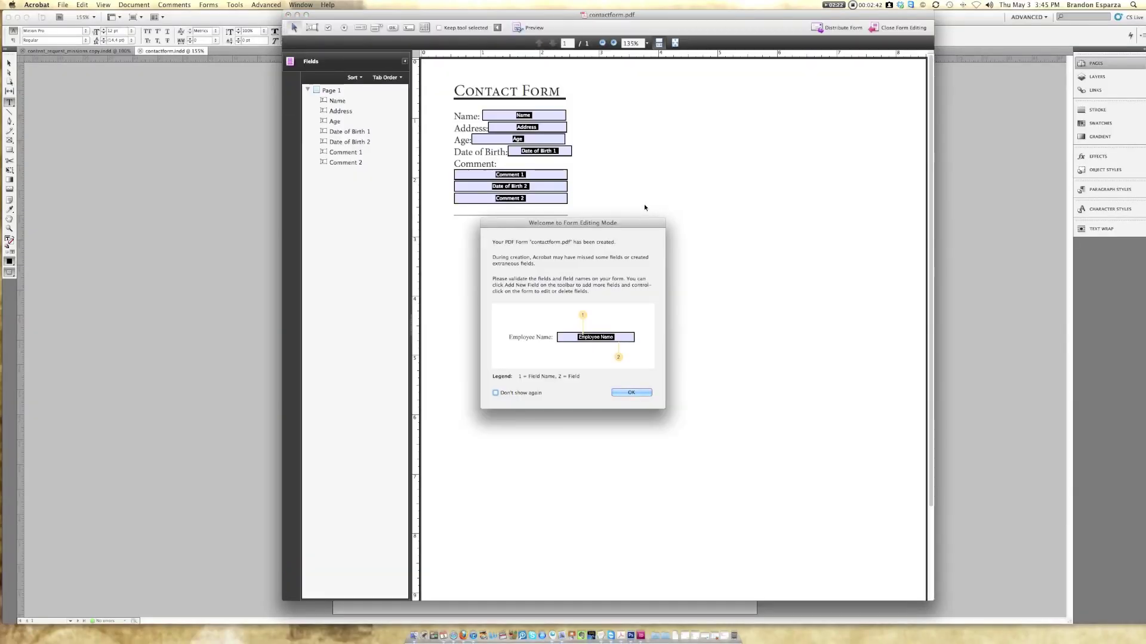
Step: Dismiss the welcome message and review the detected Name, Address, Age, Date of Birth and Comment fields
left_click(629, 394)
left_click(543, 133)
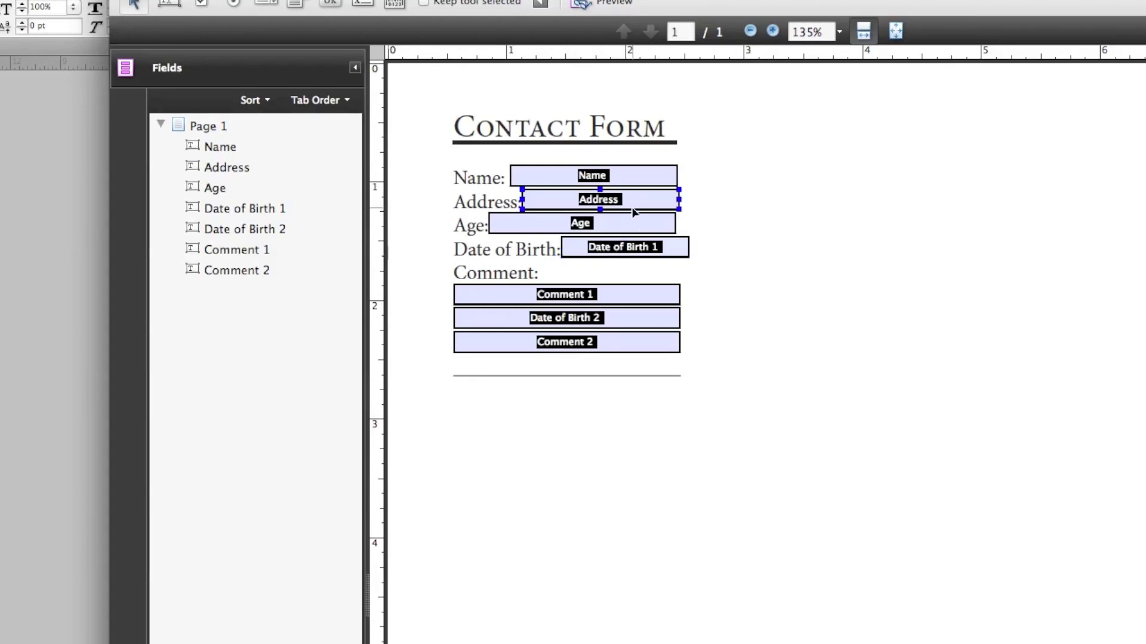
left_click(630, 178)
left_click(626, 198)
left_click(589, 230)
left_click(623, 252)
left_click(597, 297)
left_click(587, 334)
left_click(588, 295)
left_click(588, 340)
left_click(604, 274)
Step: Delete Date of Birth 2, Comment 2 and Comment 1, and draw one text field over the comment lines
left_click(595, 319)
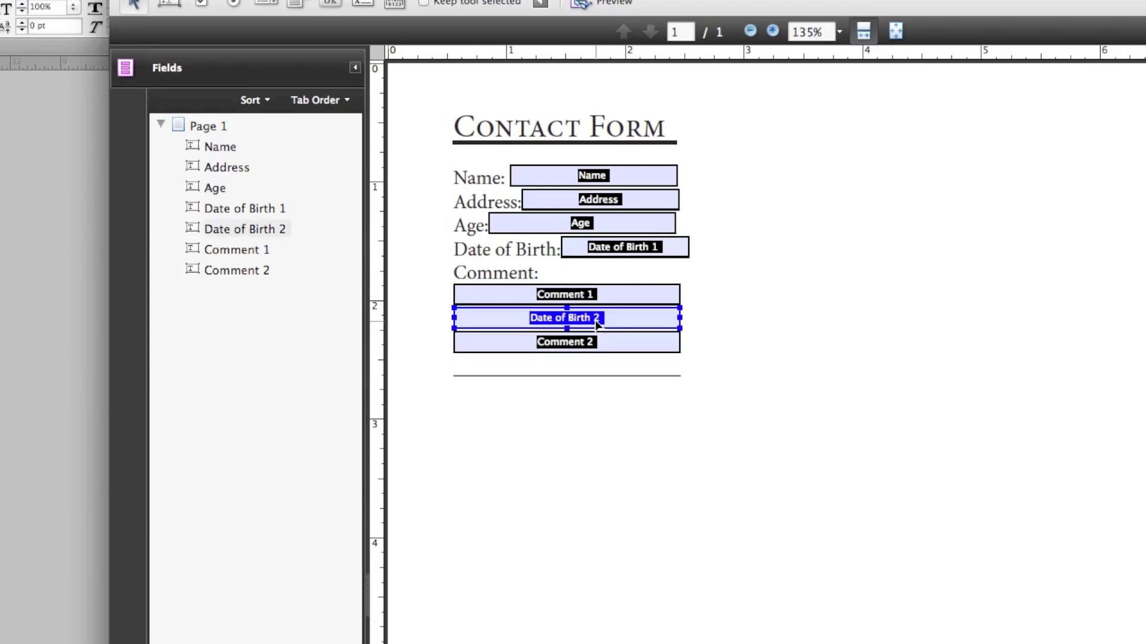
key("Delete")
left_click(588, 341)
key("Delete")
left_click(588, 295)
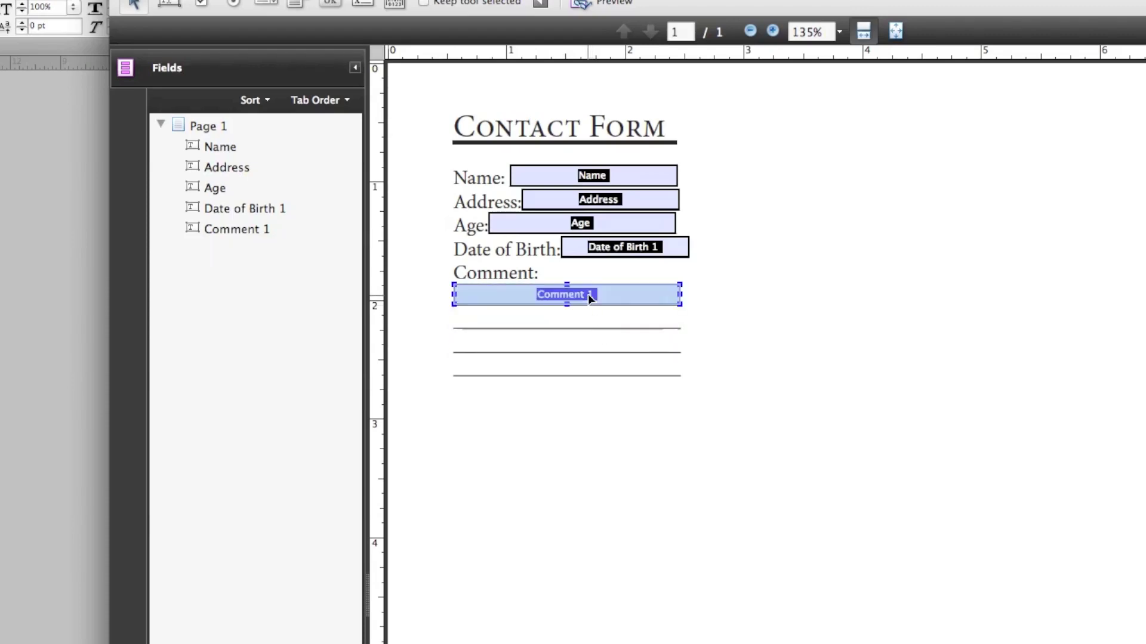
key("Delete")
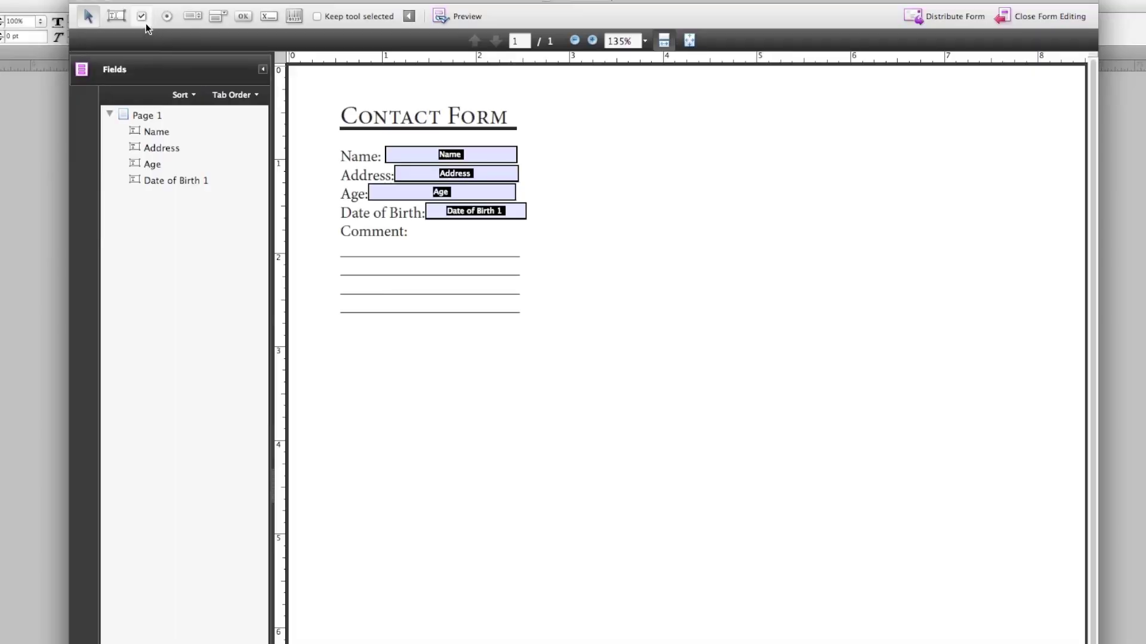
left_click(117, 16)
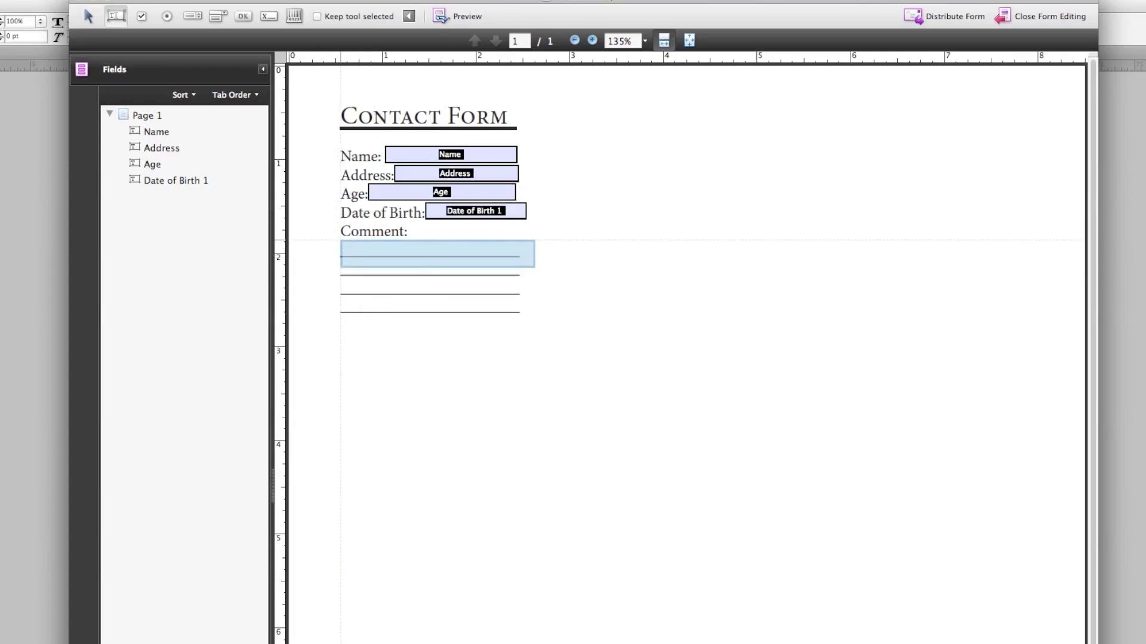
left_click_drag(340, 240, 523, 310)
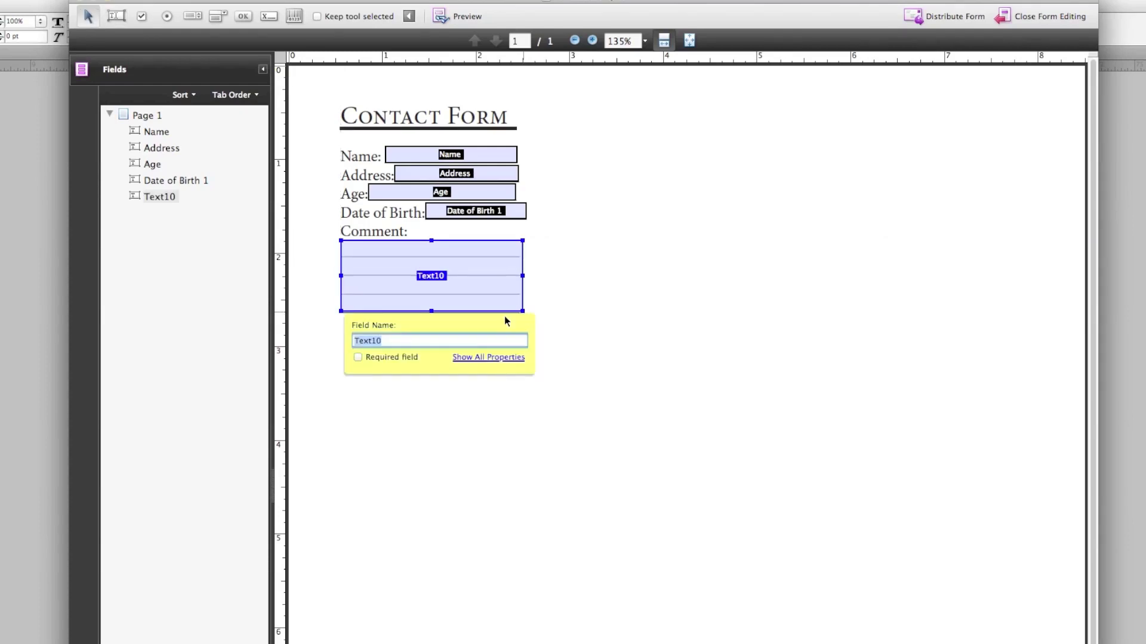
Step: Name the new comment text field 'Comments Box', correcting the typos in its properties
type("Commeden")
key("BackSpace")
type("ent Box")
left_click(504, 357)
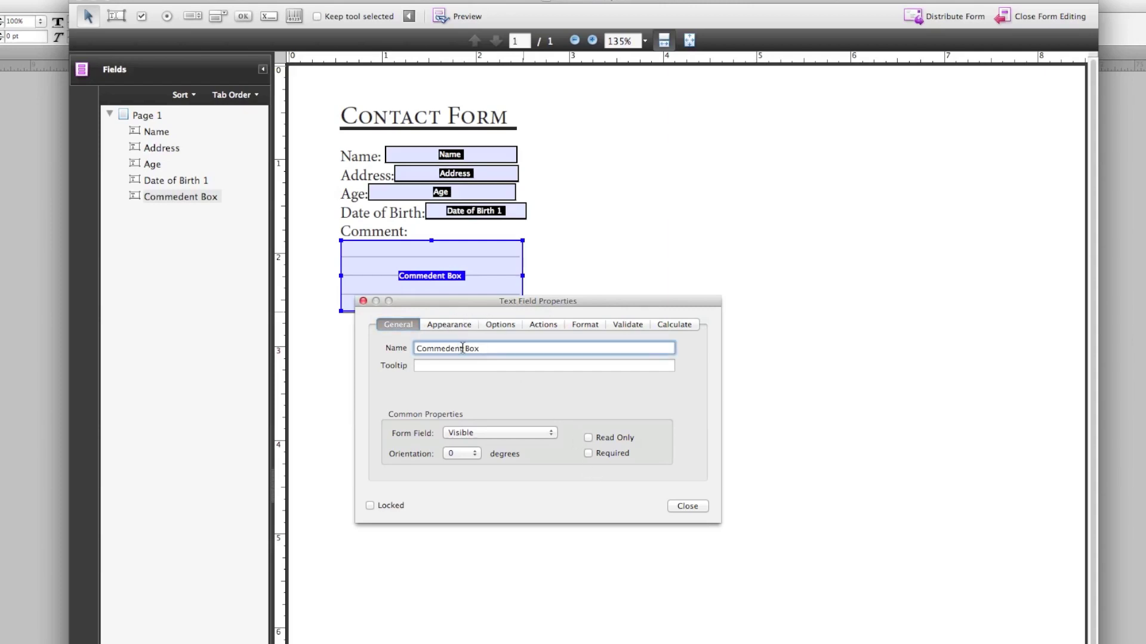
key("BackSpace")
key("BackSpace")
key("BackSpace")
key("BackSpace")
type("nts")
Step: Review the field's Appearance, Options, Actions and Format settings, then close its properties
left_click(453, 326)
left_click(498, 325)
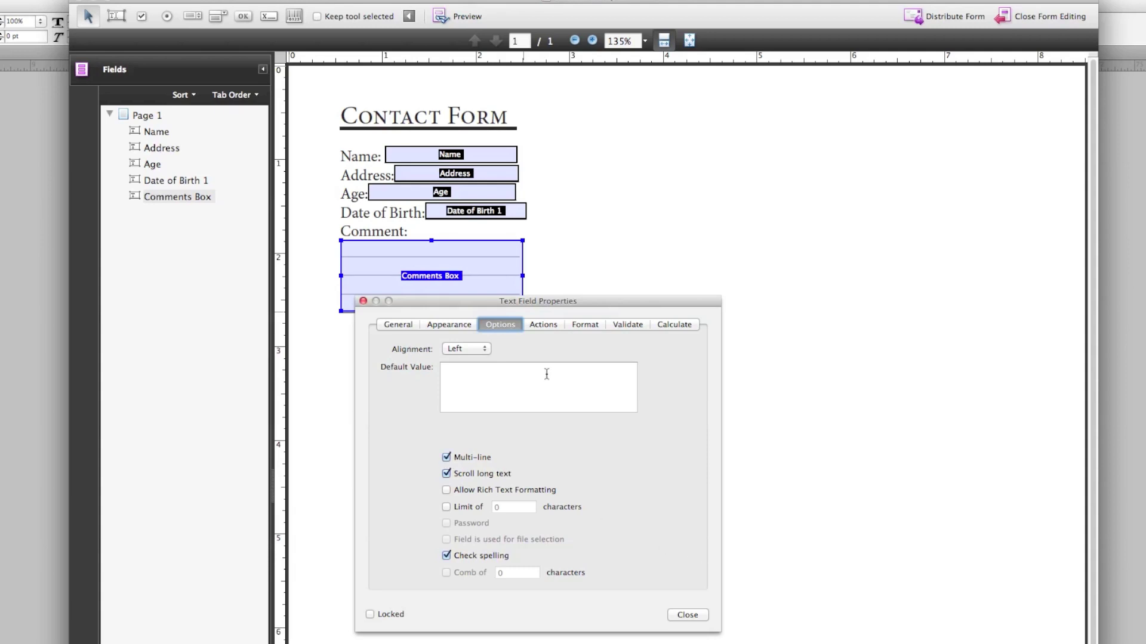
left_click(543, 325)
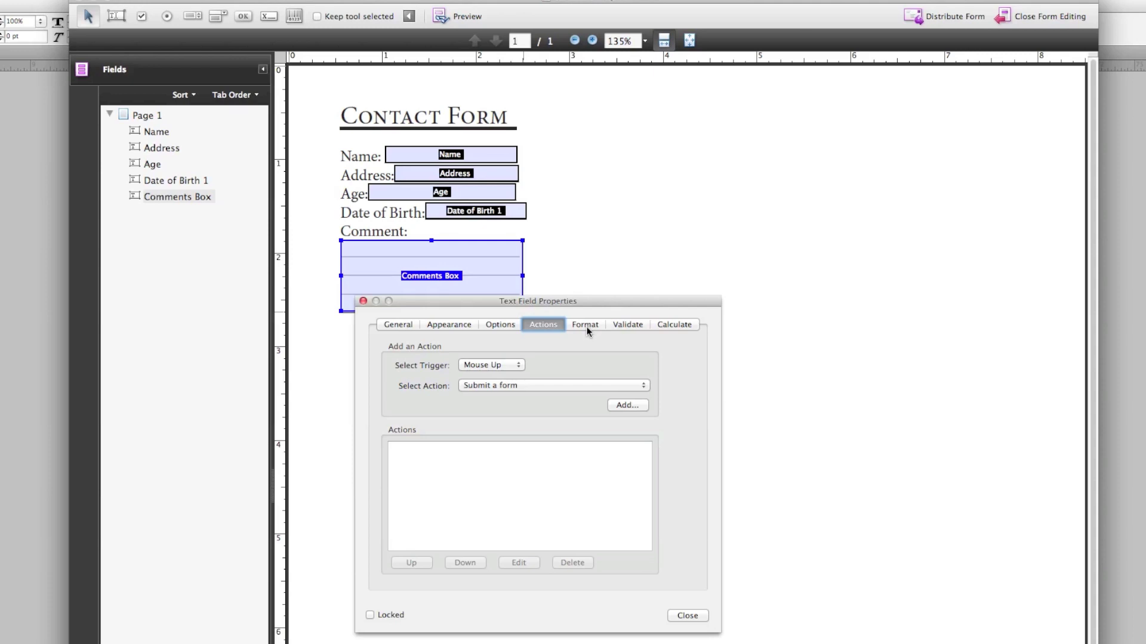
left_click(586, 327)
left_click(561, 325)
left_click(693, 615)
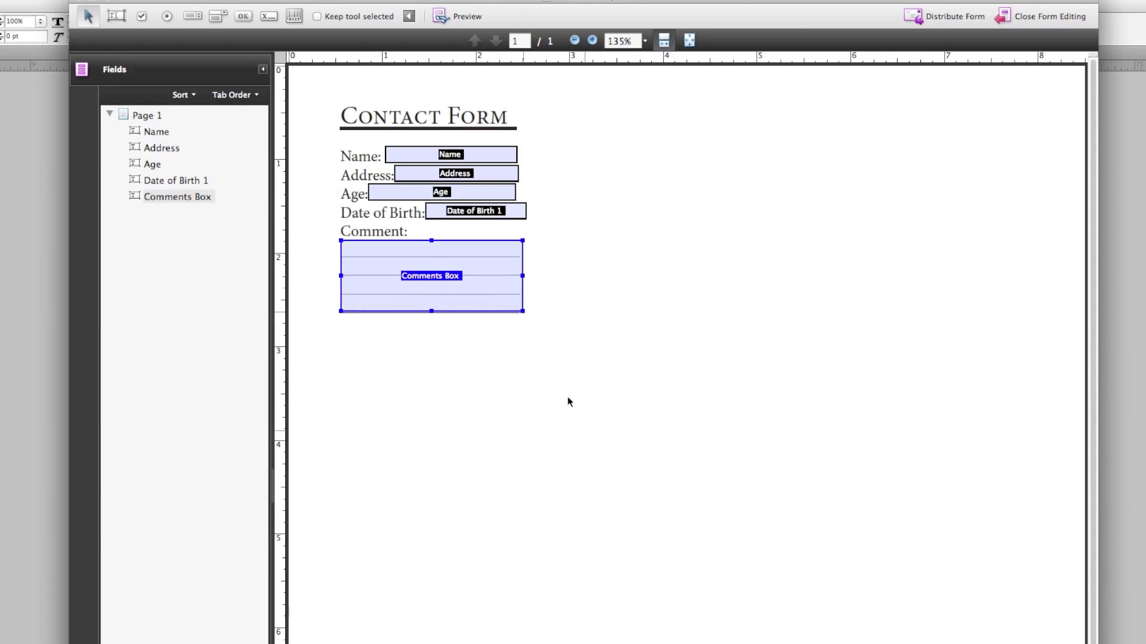
left_click(567, 401)
Step: Give the Date of Birth 1 field a Date format with the mm/dd/yy pattern
double_click(471, 213)
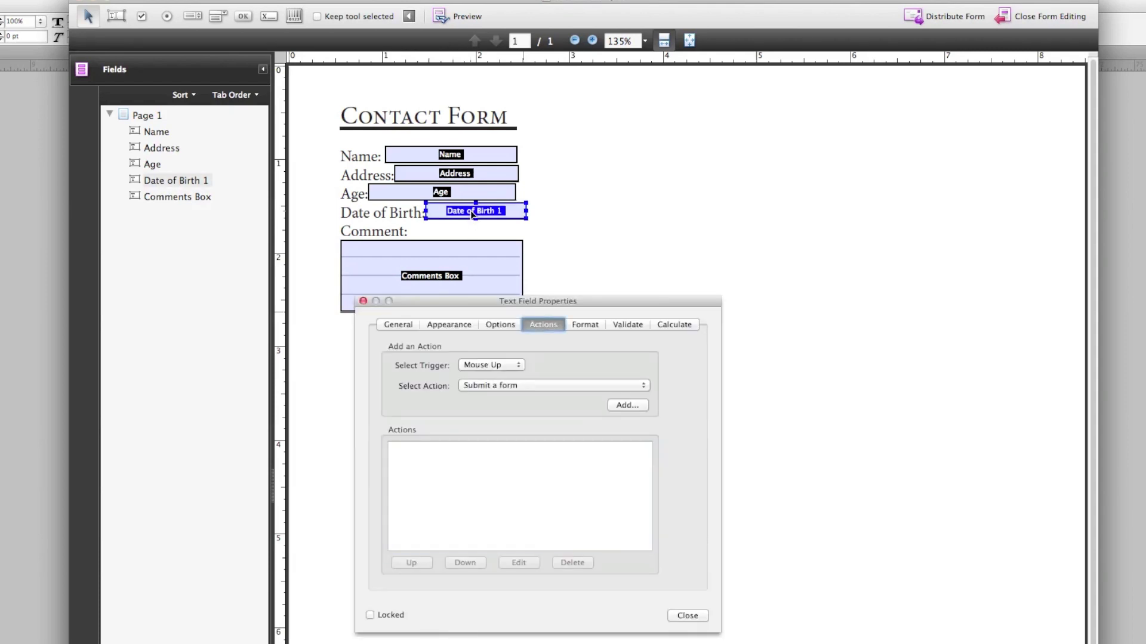
left_click(508, 328)
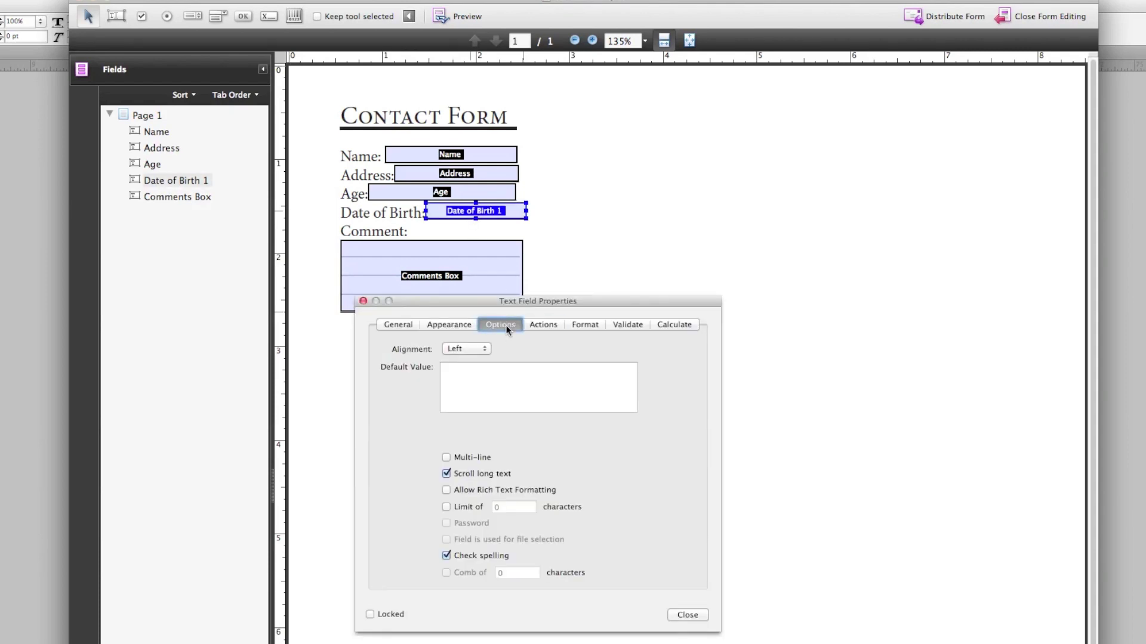
left_click(581, 327)
left_click(546, 350)
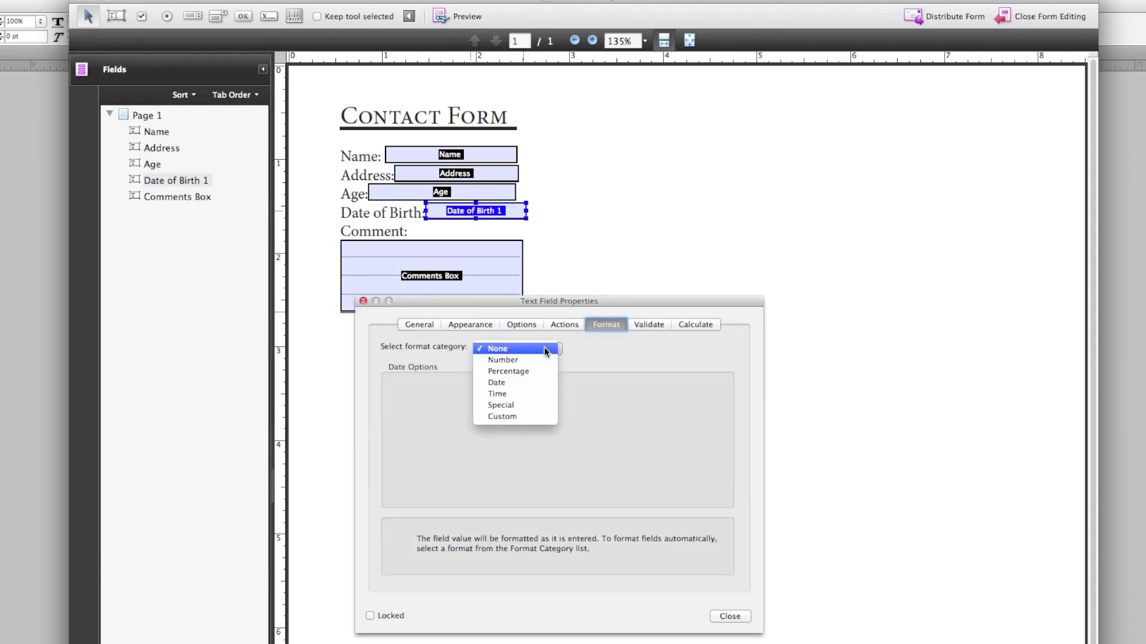
left_click(518, 385)
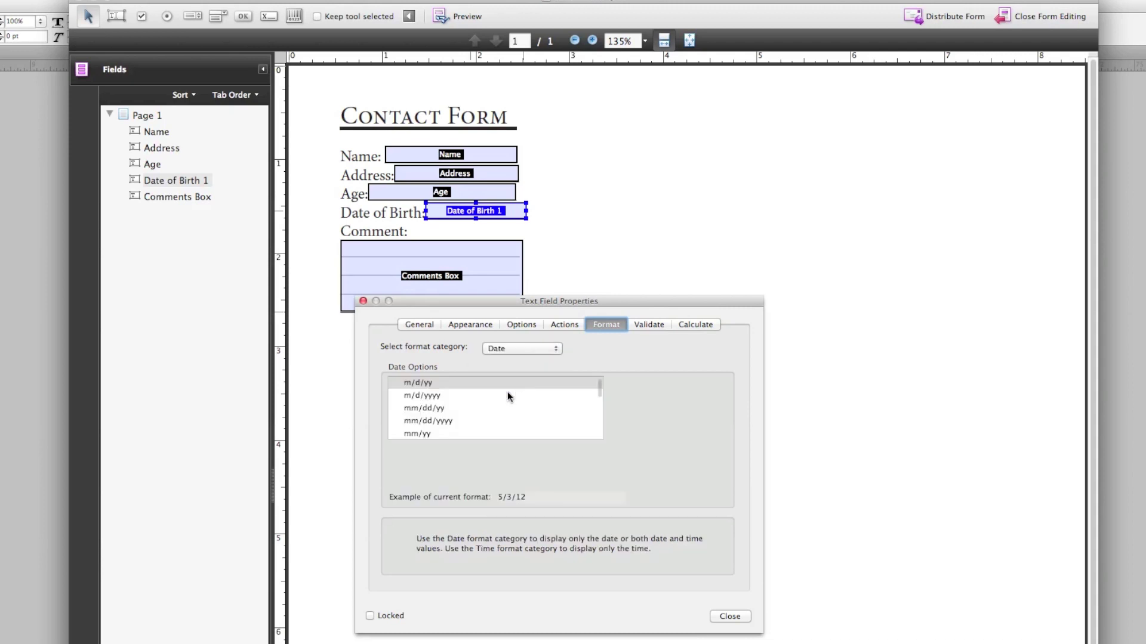
left_click(448, 409)
left_click(729, 616)
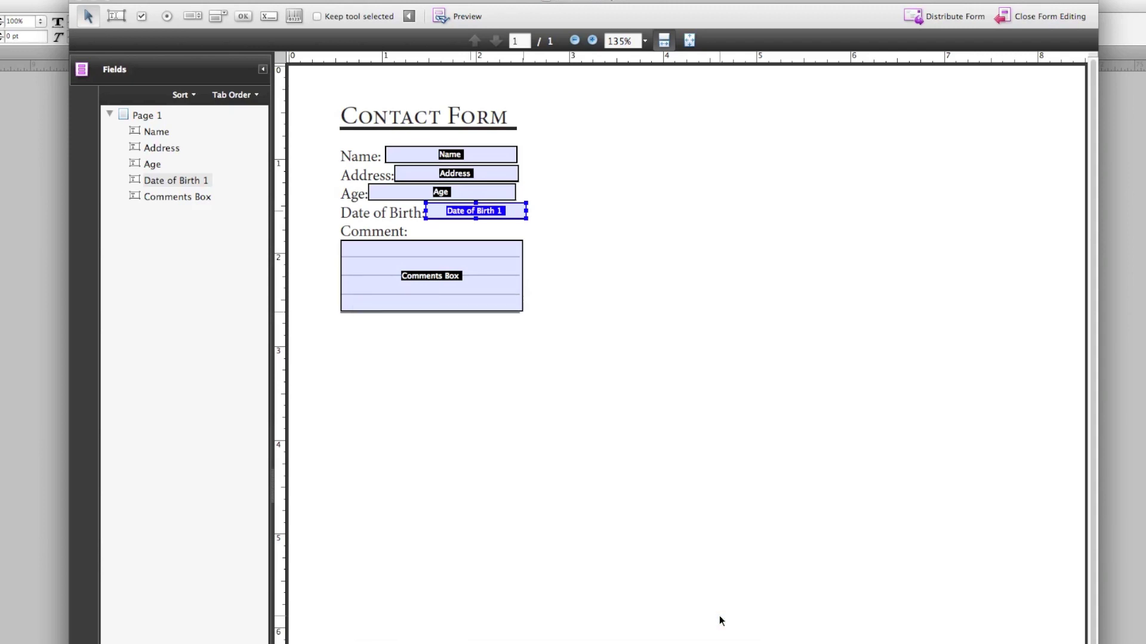
Step: Mark the Name field as Required in its General properties
double_click(446, 152)
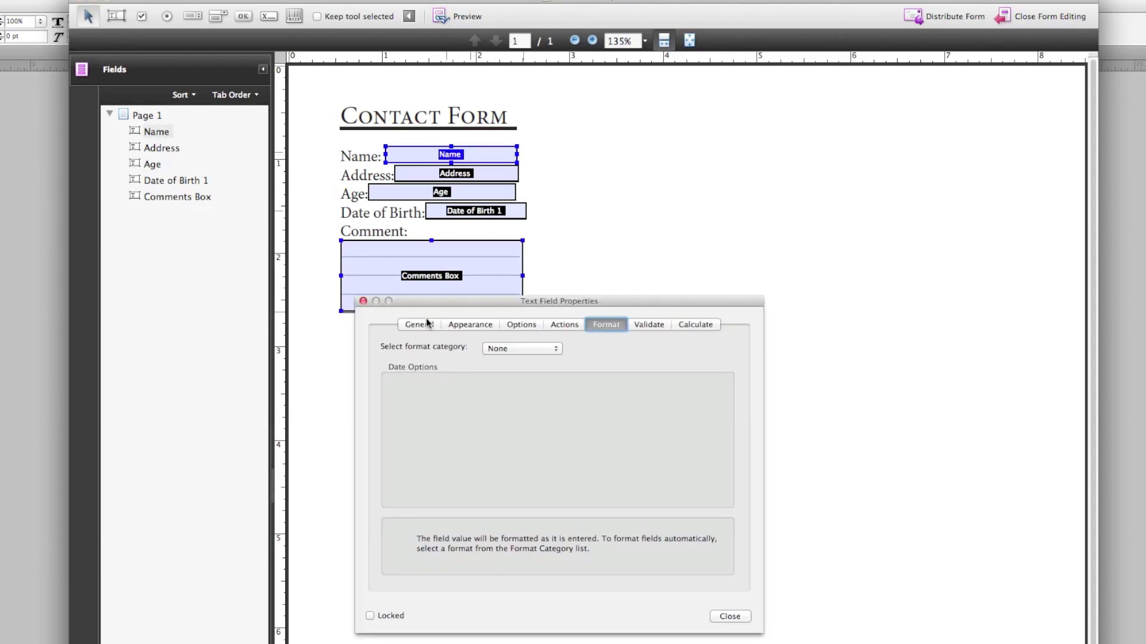
left_click(418, 324)
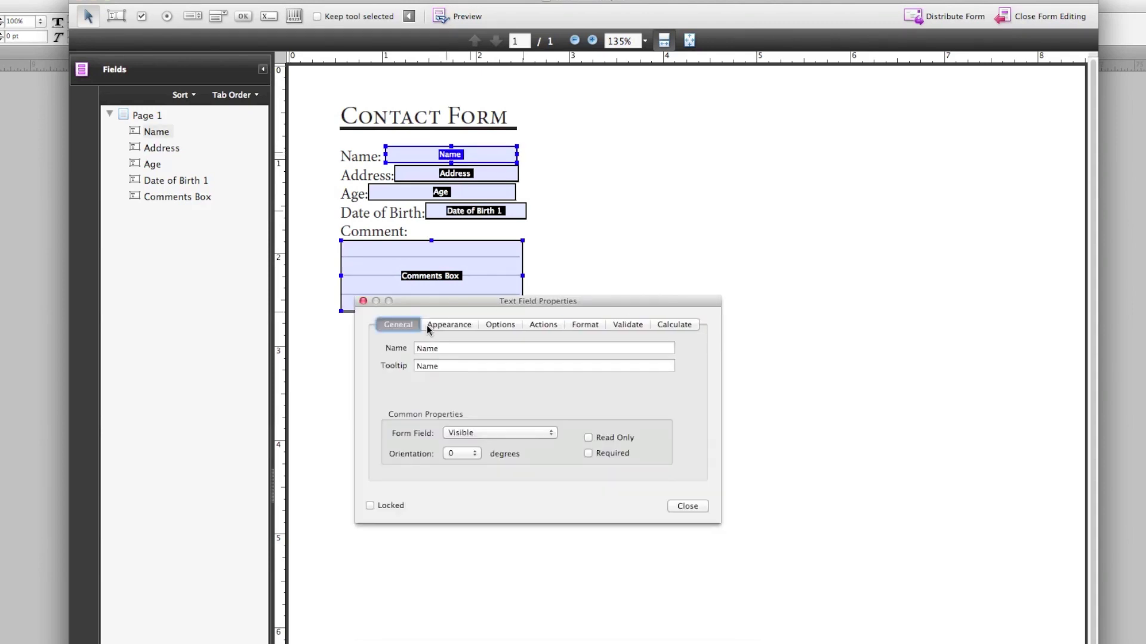
left_click(588, 453)
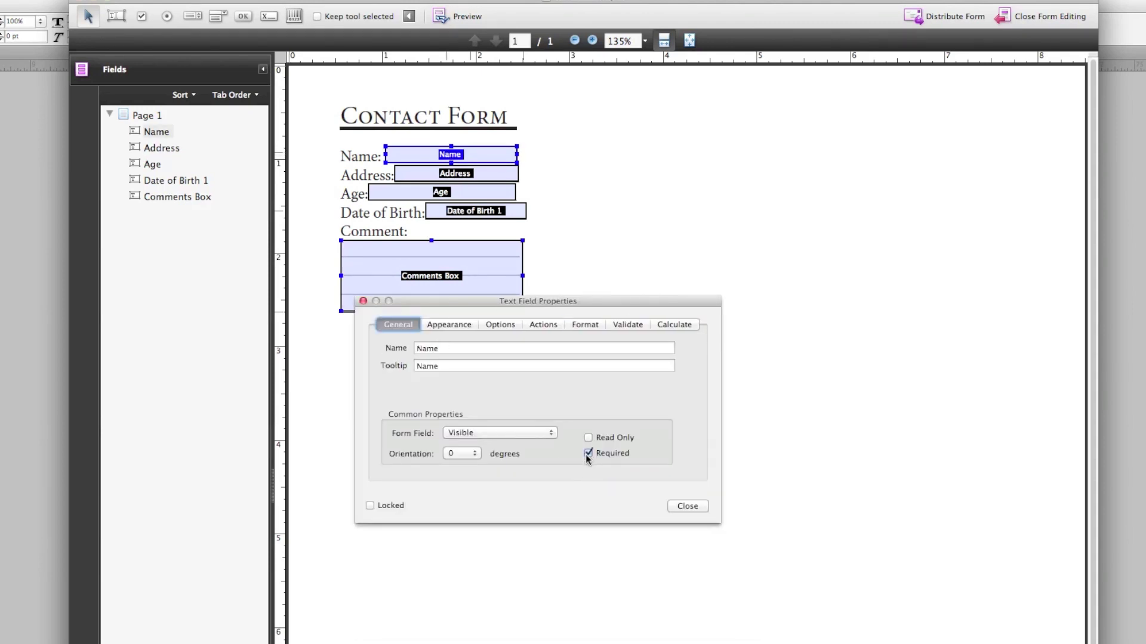
left_click(687, 506)
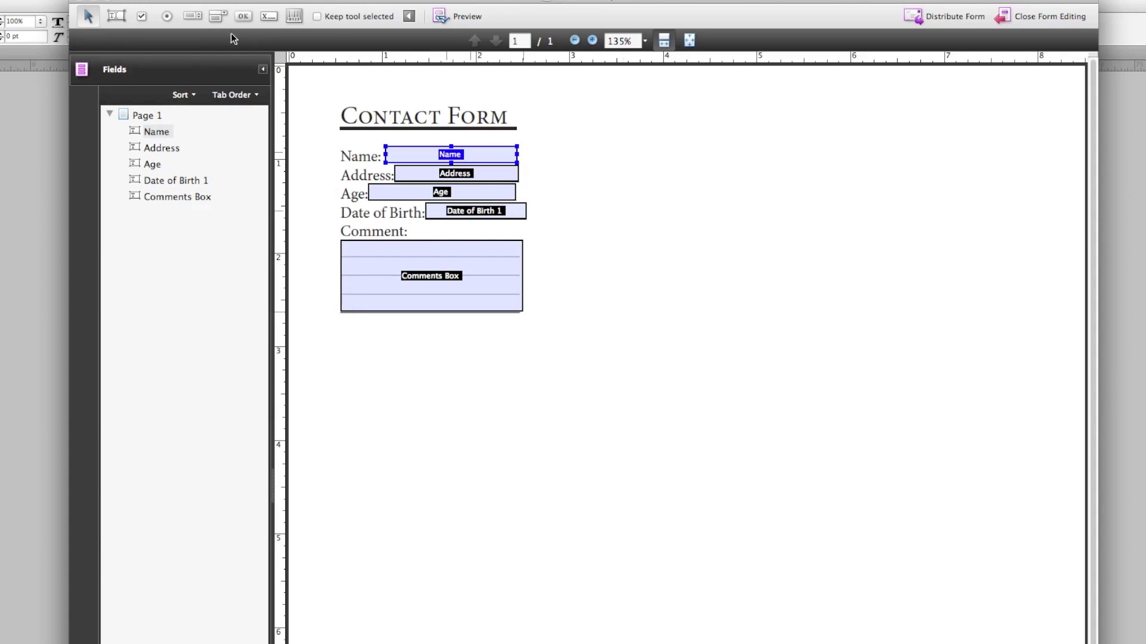
Step: Place a combo box below the Comments Box, name it Submit and mark it Required
left_click(219, 17)
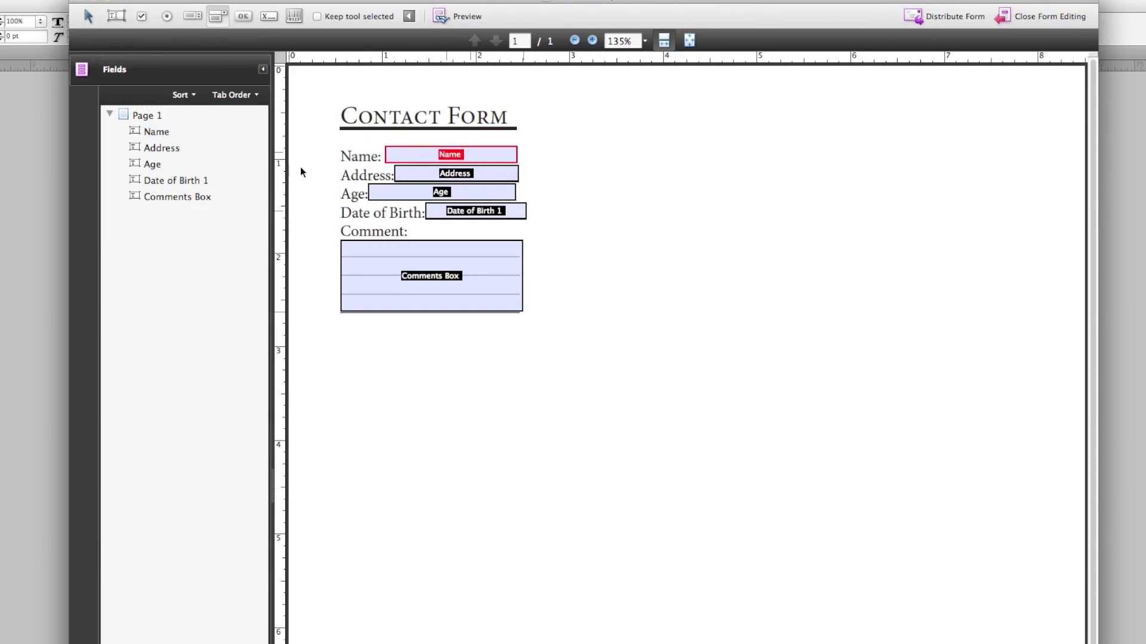
left_click_drag(369, 291, 460, 314)
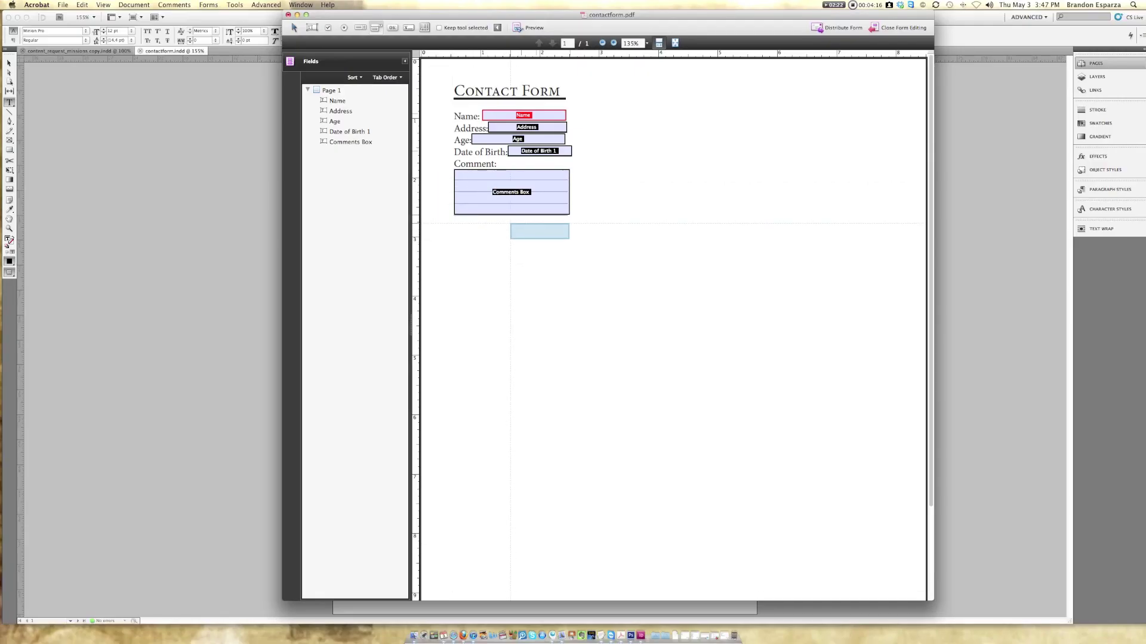
left_click(511, 224)
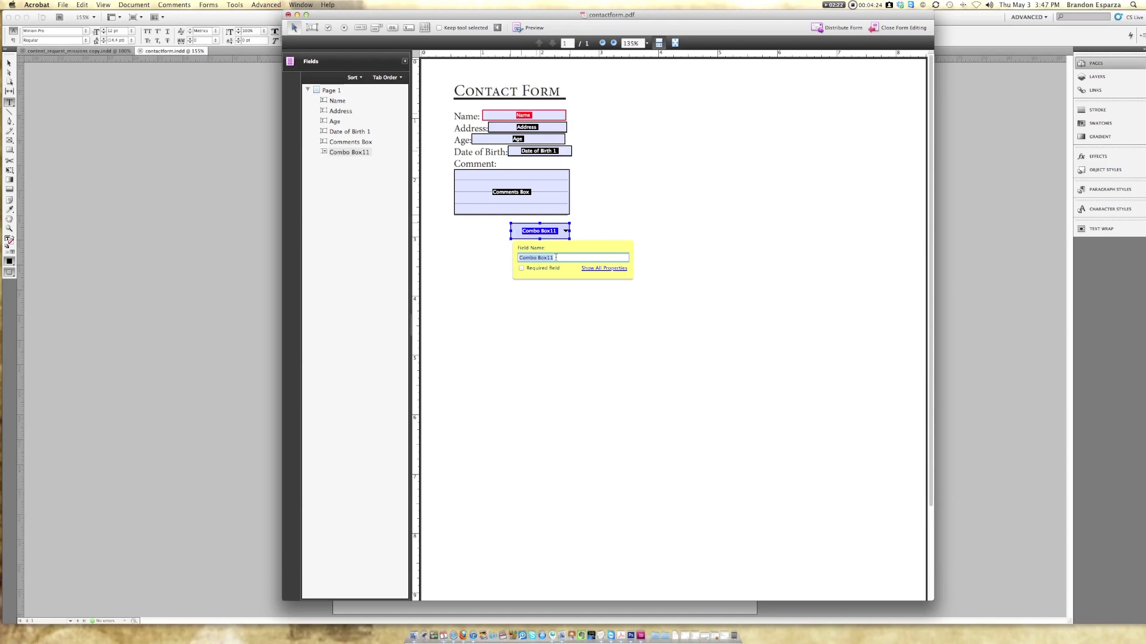
type("Submit")
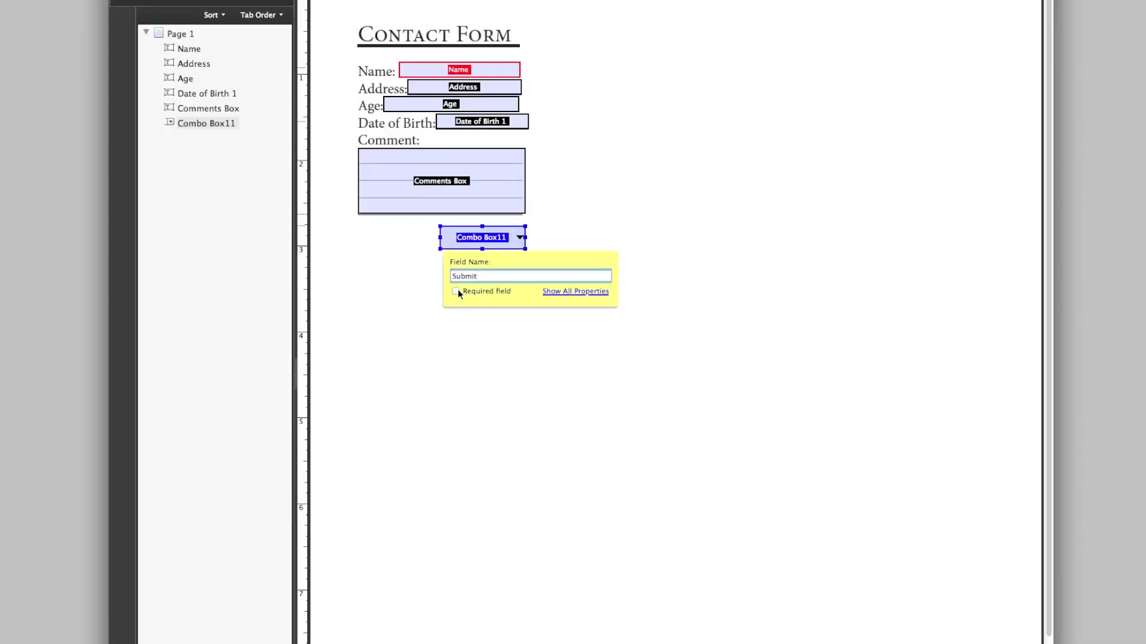
left_click(456, 291)
left_click(481, 246)
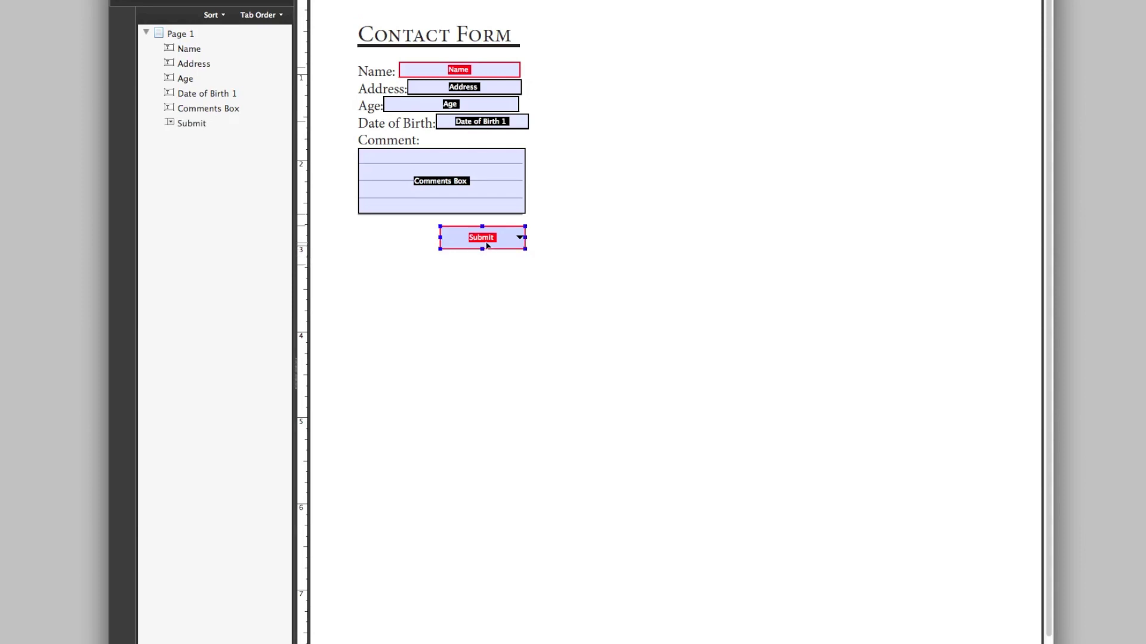
double_click(487, 246)
Step: Enter a 'Submi' tooltip and add 'Submit' as the dropdown's only list item
left_click(444, 263)
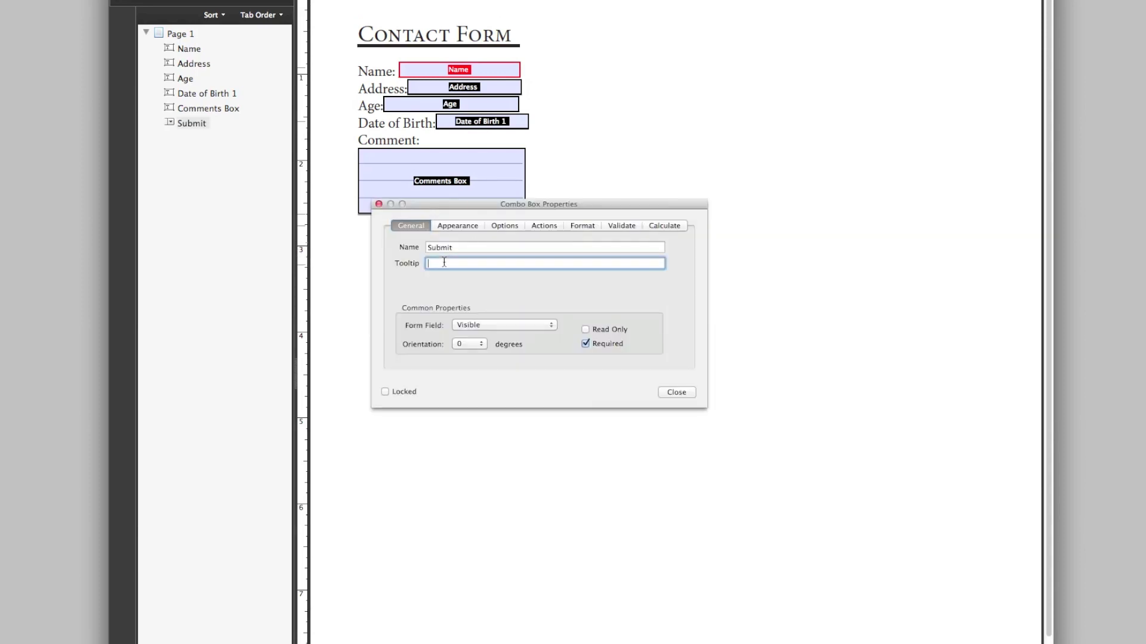
type("Submit")
left_click(453, 224)
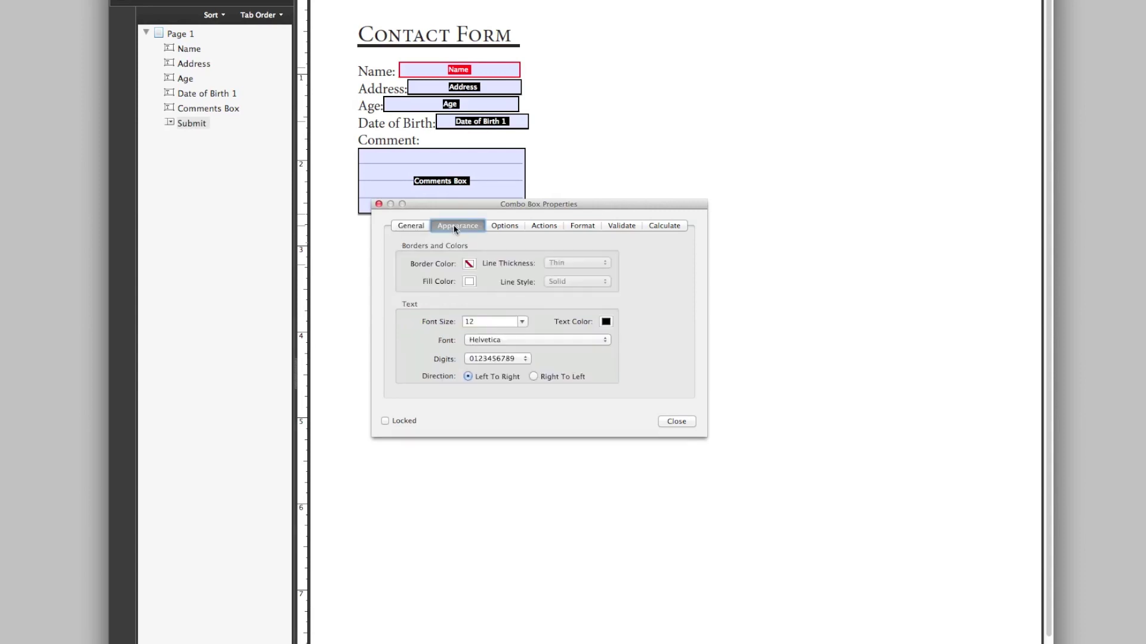
left_click(504, 226)
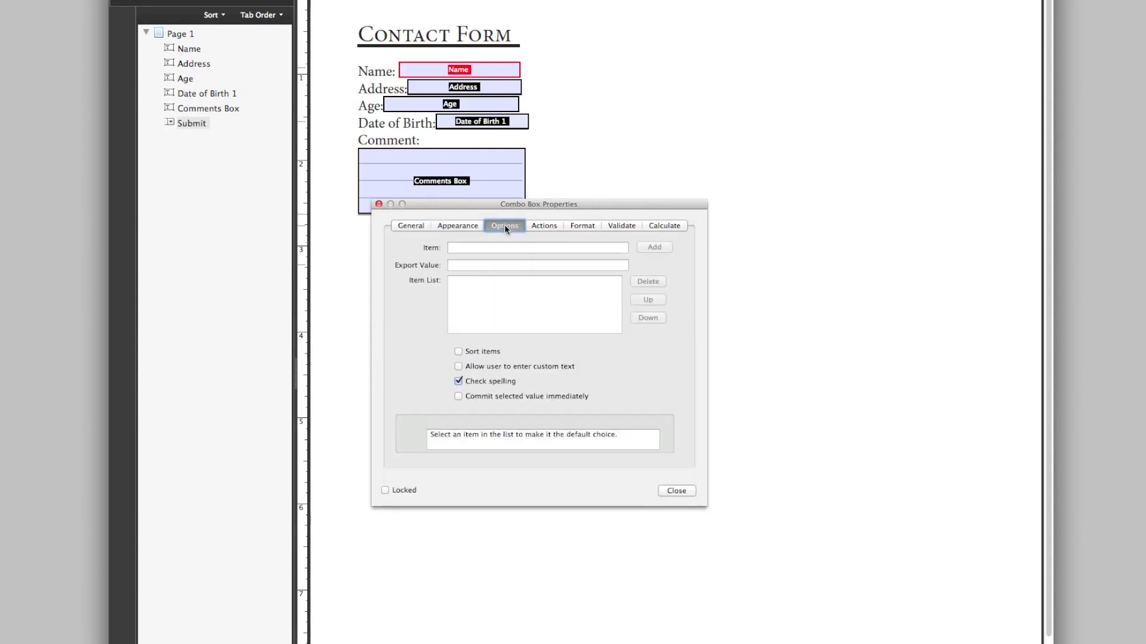
left_click(480, 249)
type("Submit")
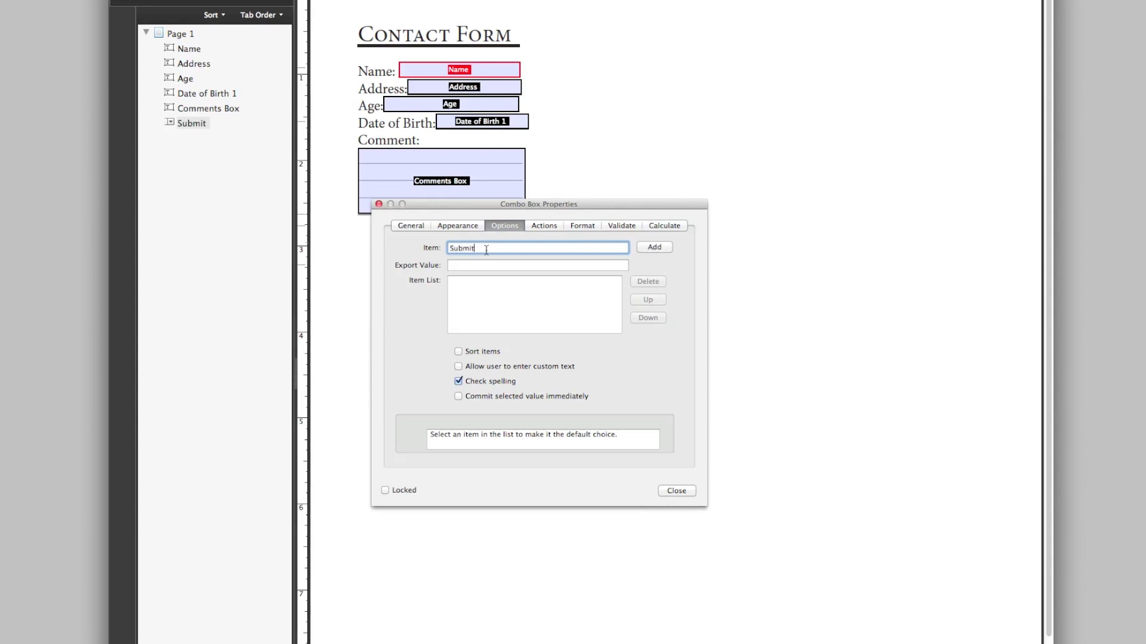
left_click(661, 248)
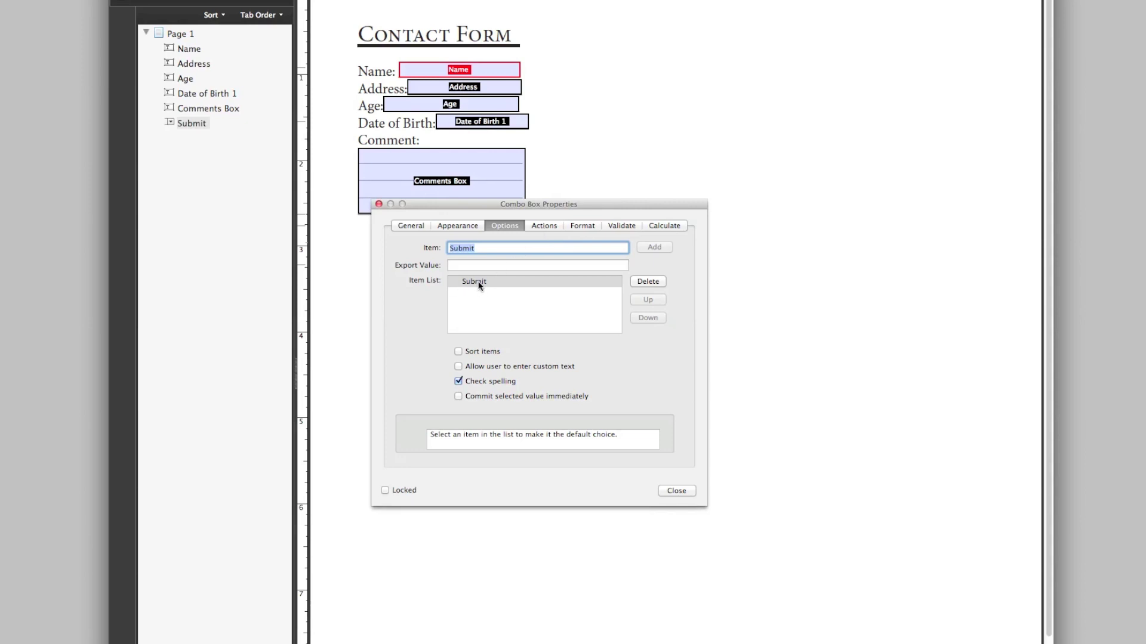
Step: Add a Mouse Up action of type 'Submit a form' to the dropdown
left_click(539, 226)
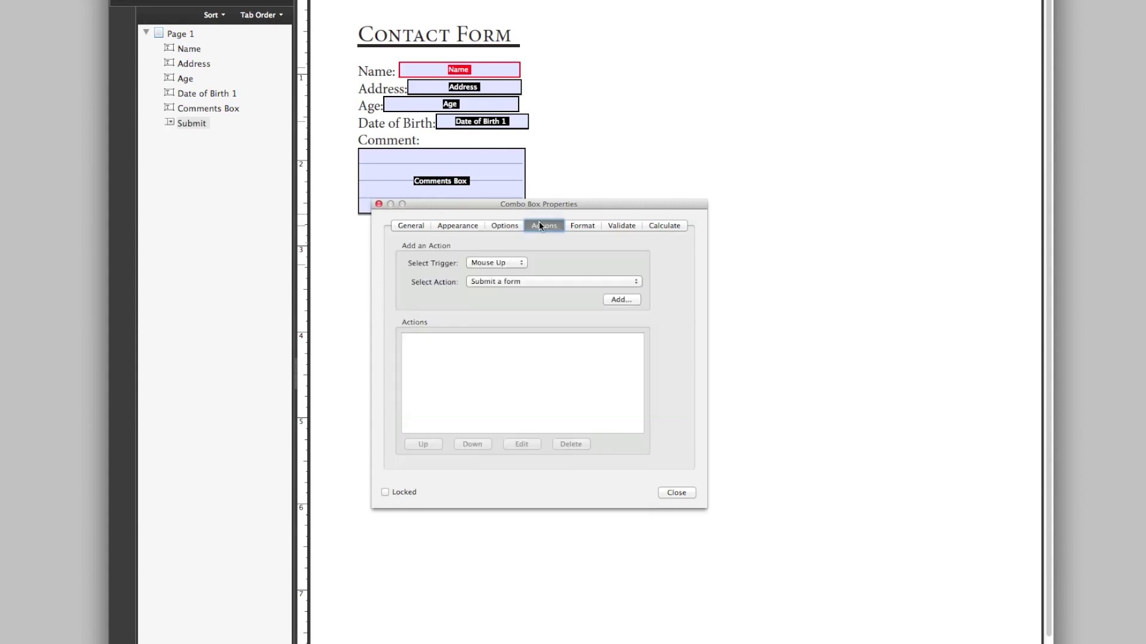
left_click(499, 227)
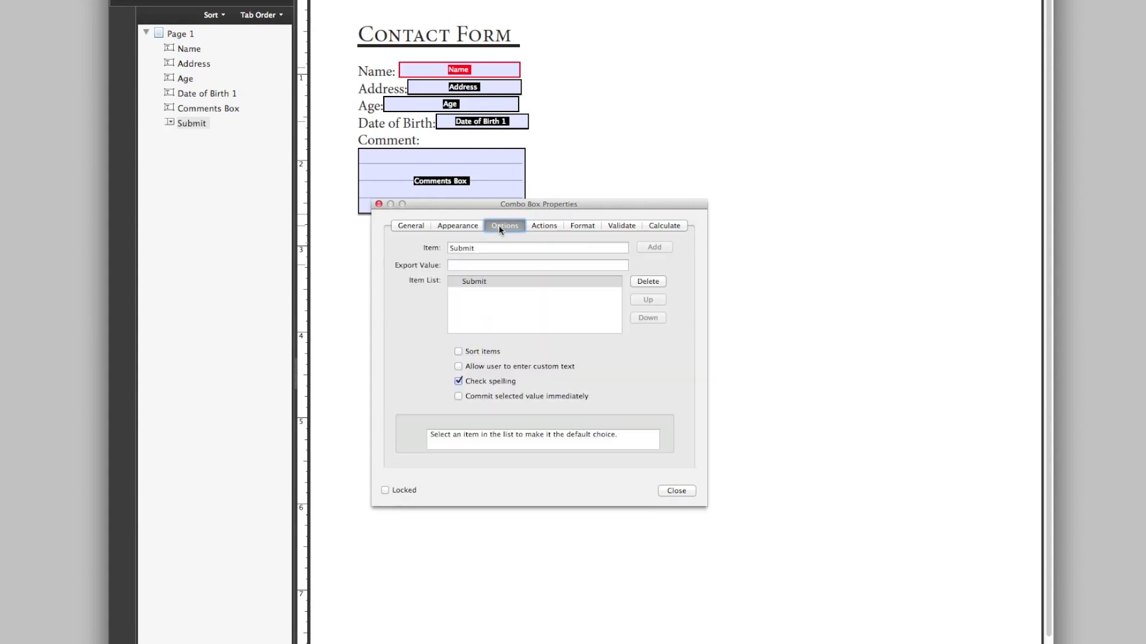
left_click(546, 228)
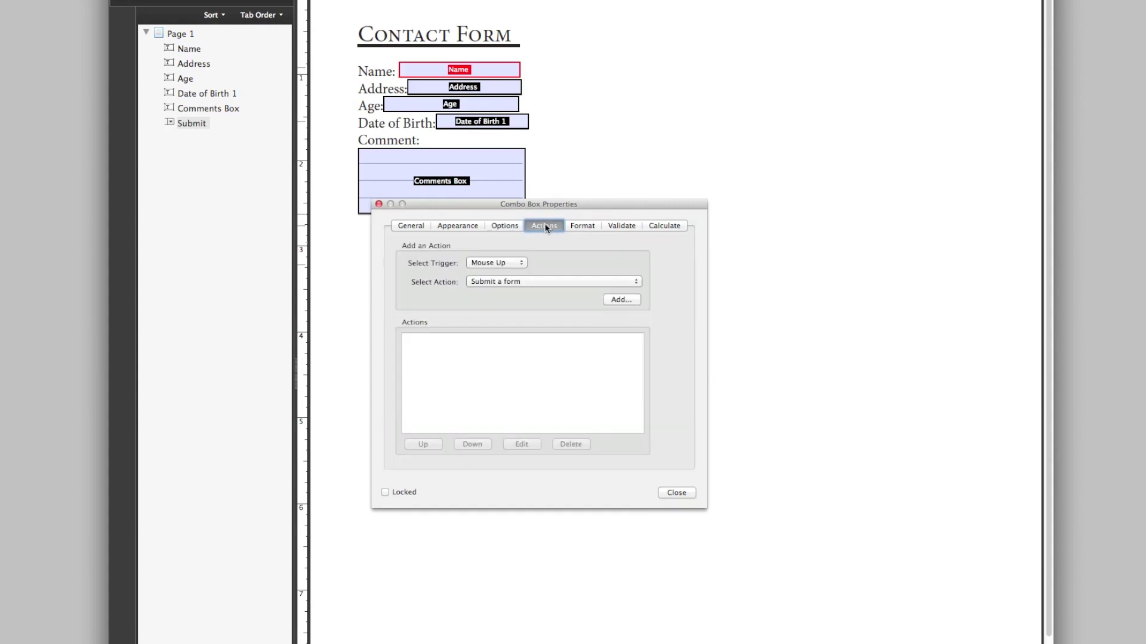
left_click(518, 263)
left_click(518, 264)
left_click(577, 281)
left_click(576, 281)
left_click(636, 302)
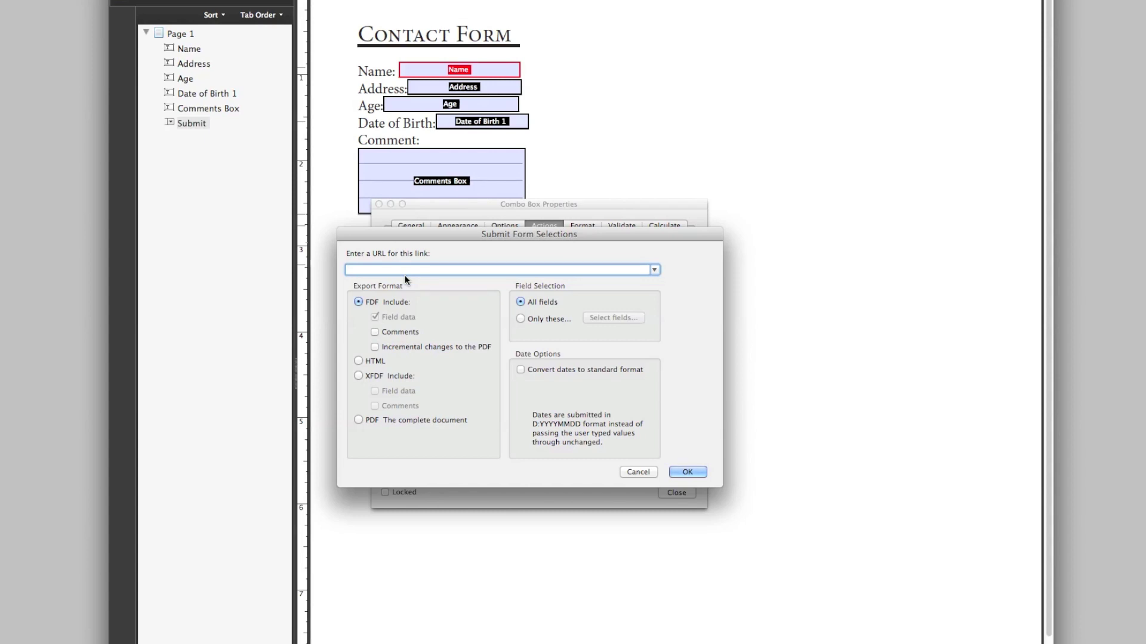
Step: Have the submit action e-mail the complete PDF to a mailto: address, then review the Format and Validation settings
type("mailto")
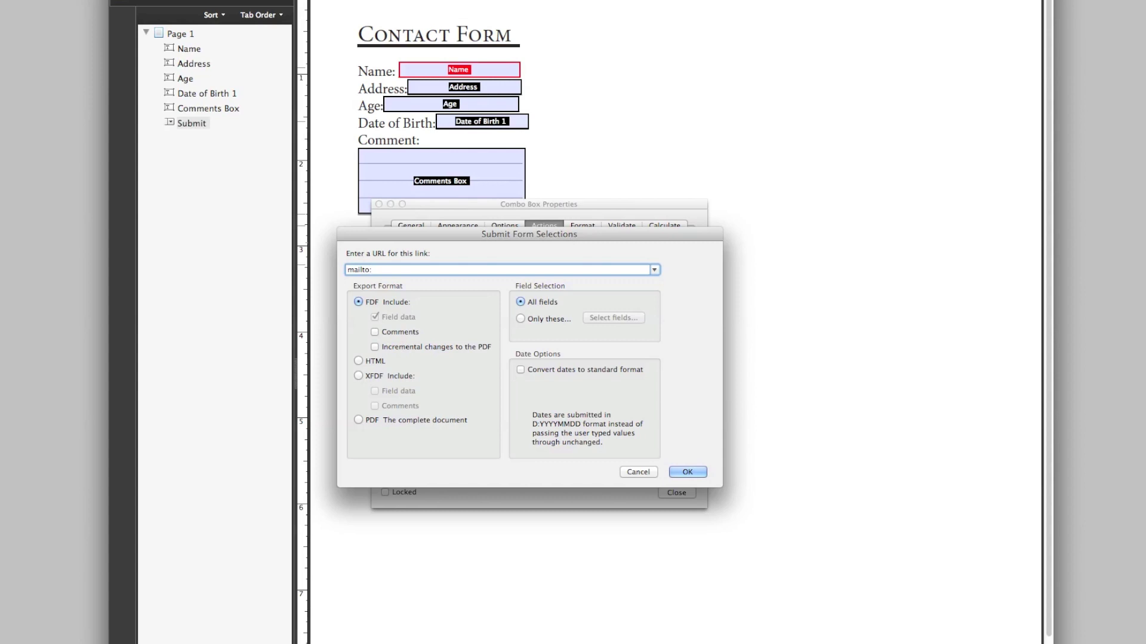
type(": youemail@youremail.com,")
left_click(359, 421)
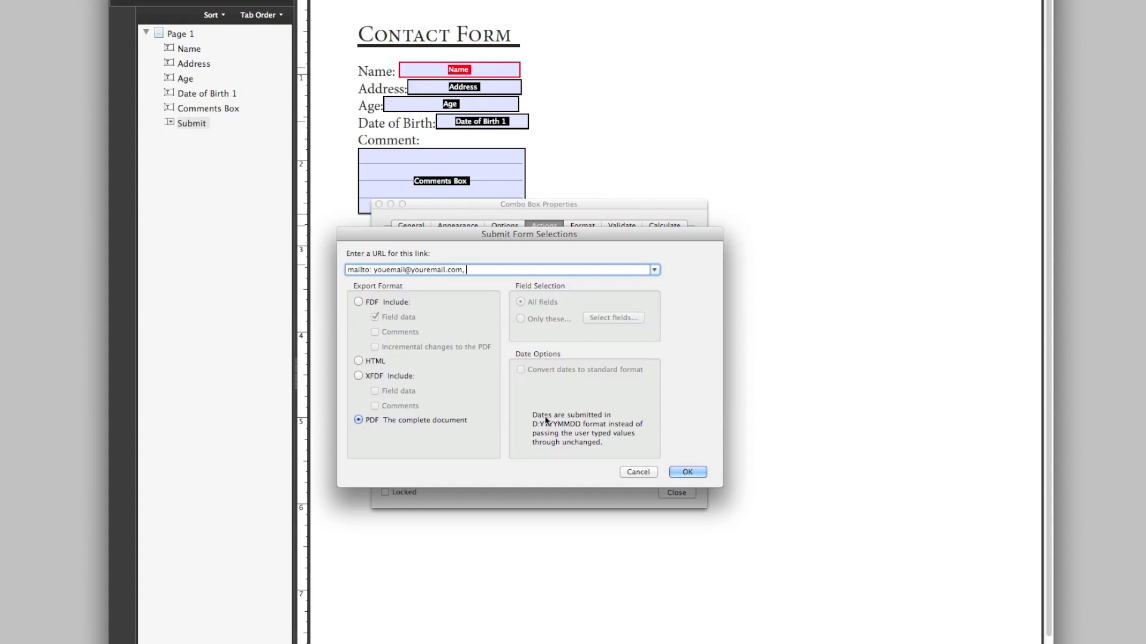
left_click(688, 472)
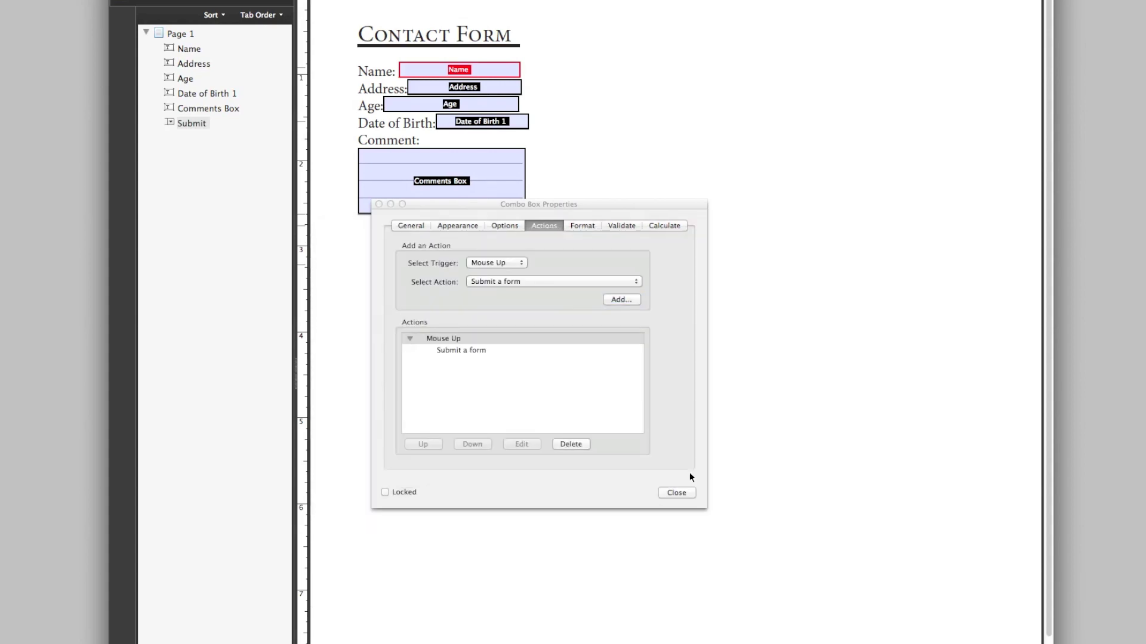
left_click(585, 226)
left_click(626, 226)
Step: Exit form editing and fill in a name, address 10203 and age 75
left_click(675, 391)
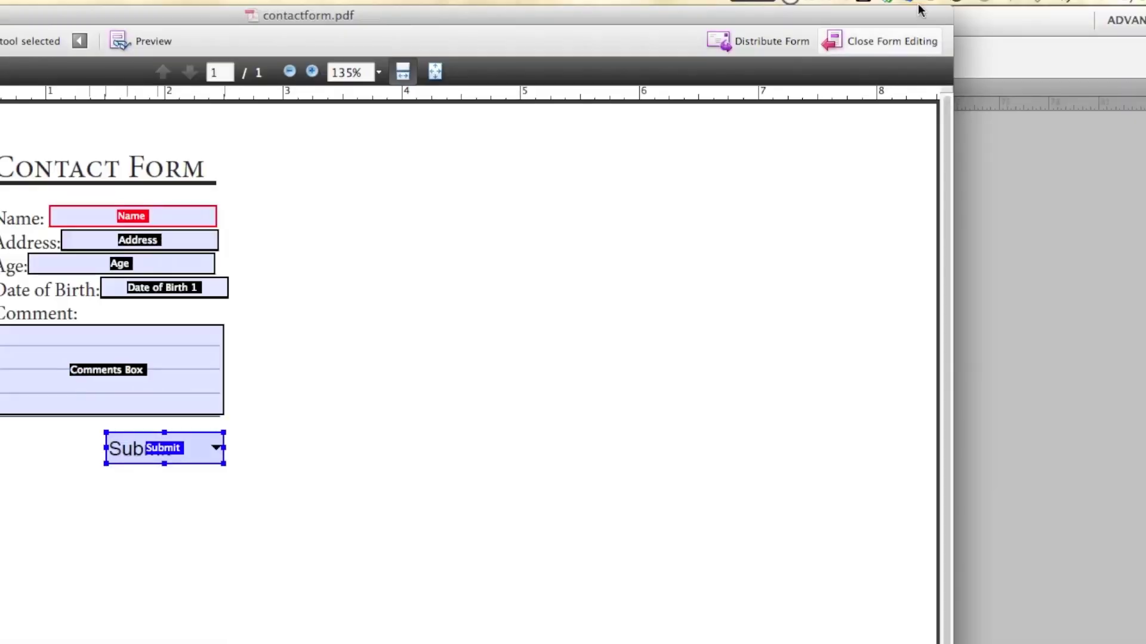
left_click(882, 40)
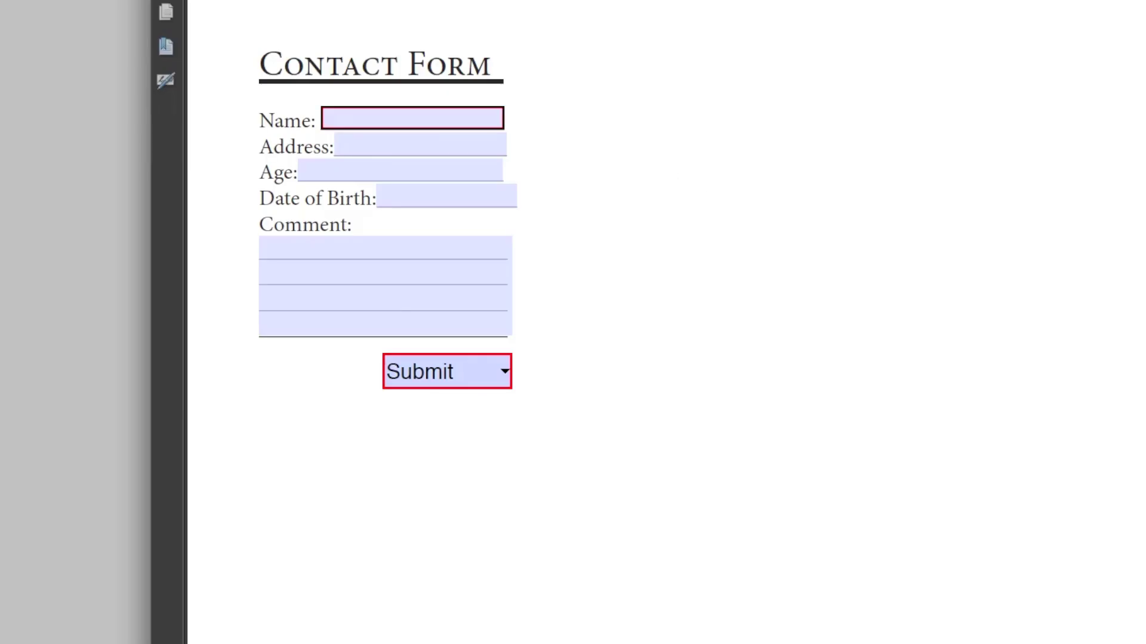
left_click(24, 275)
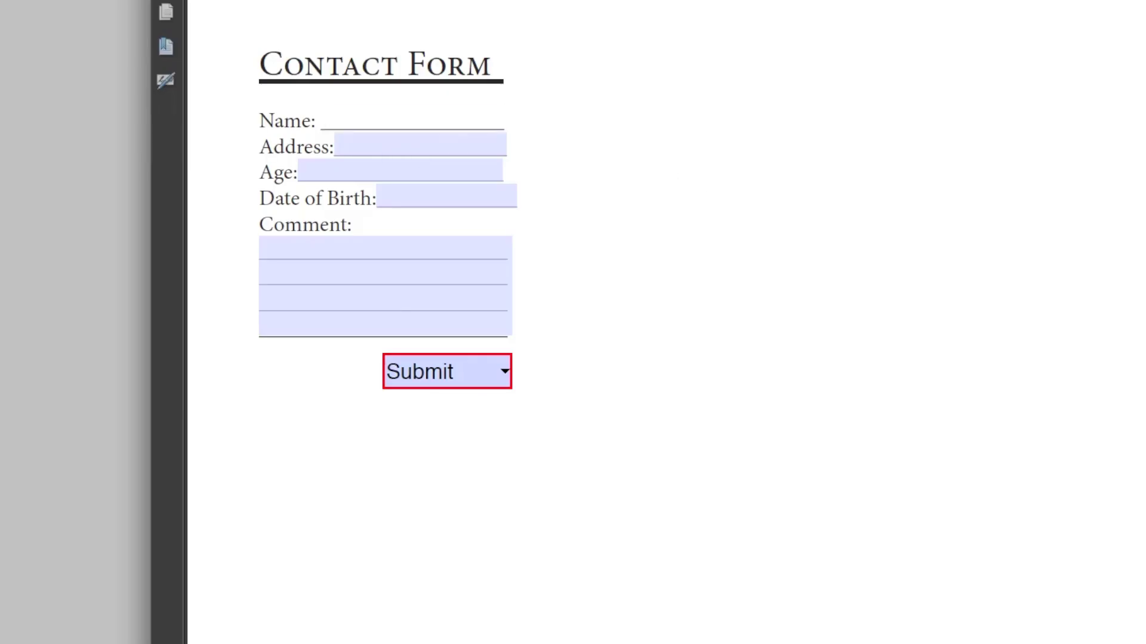
type("Brandon")
key("Tab")
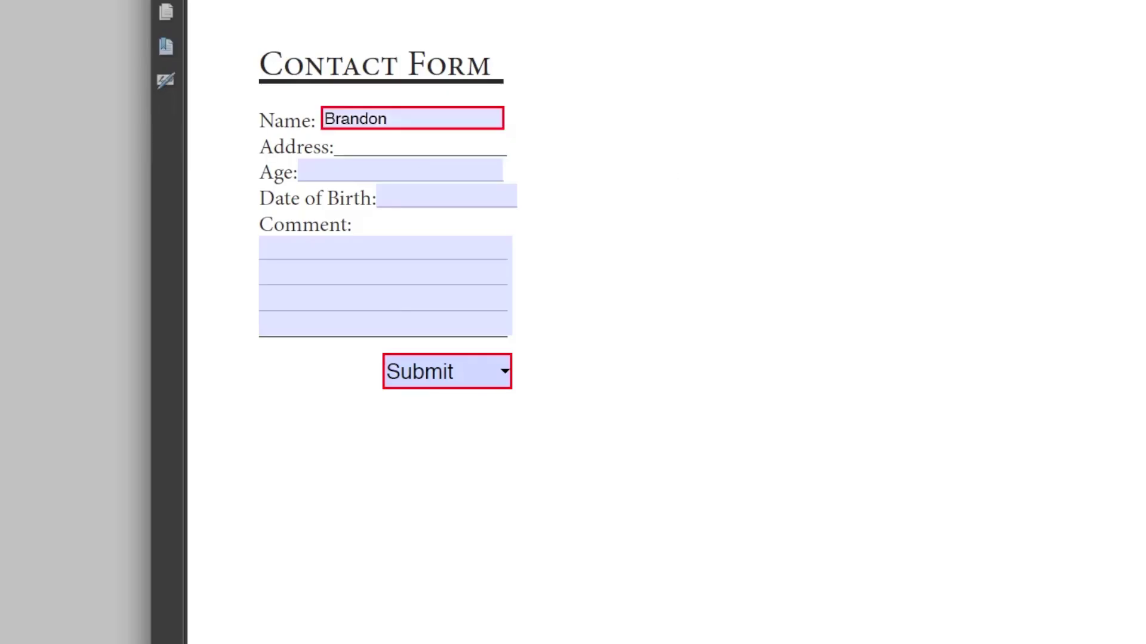
type("10203")
key("Tab")
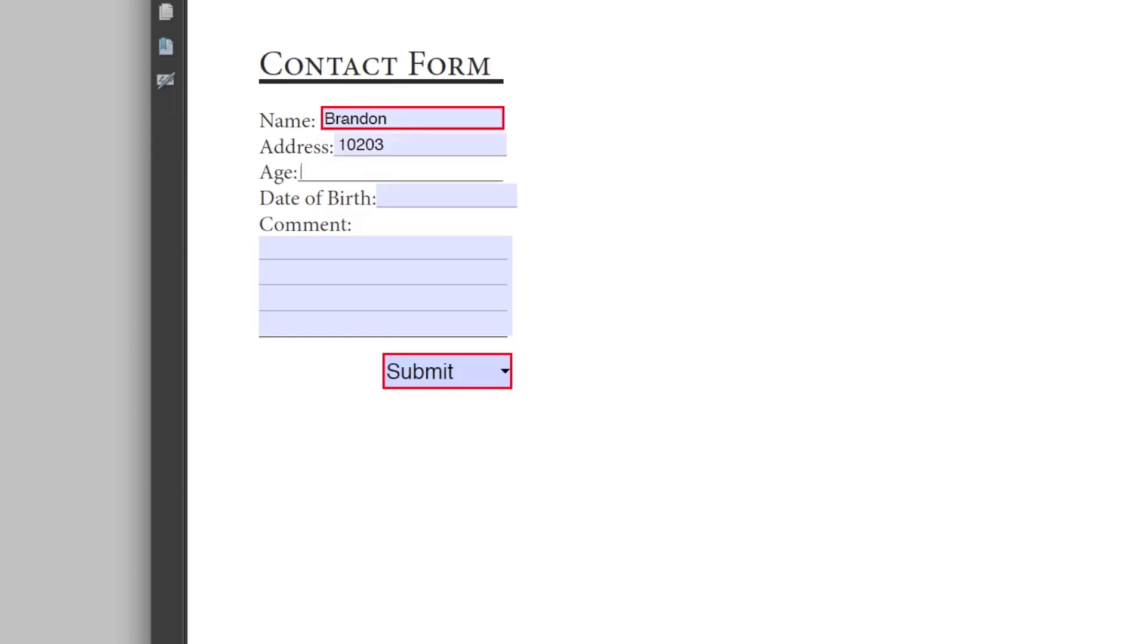
type("75")
Step: Enter the date of birth, re-entering it as 04/05/88 after the invalid-format warning
key("Tab")
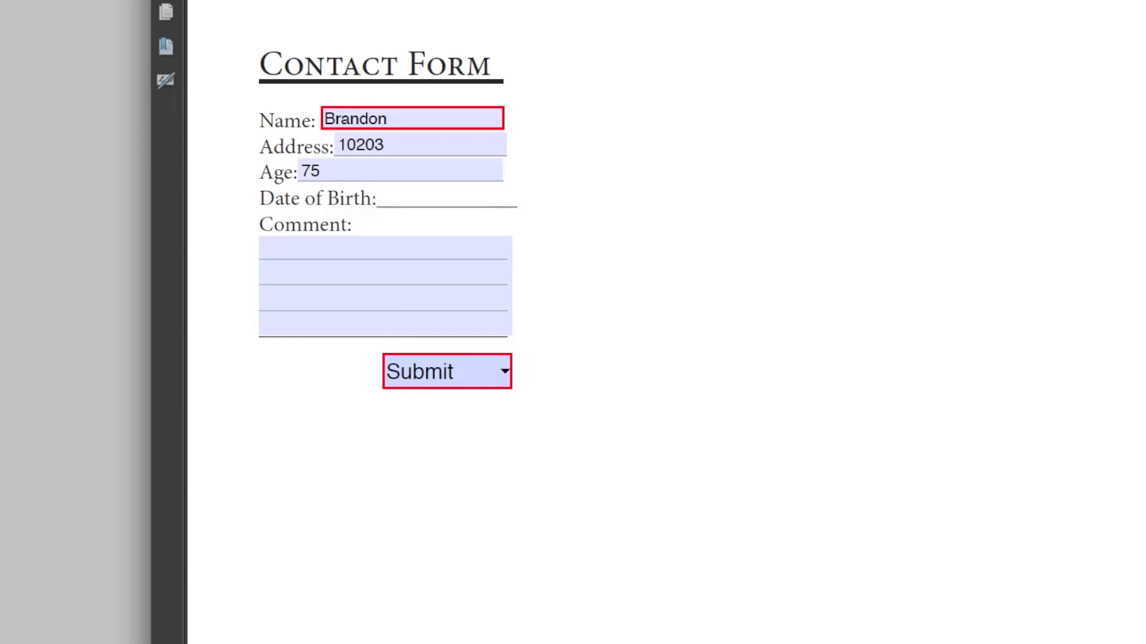
type("030588")
left_click(388, 124)
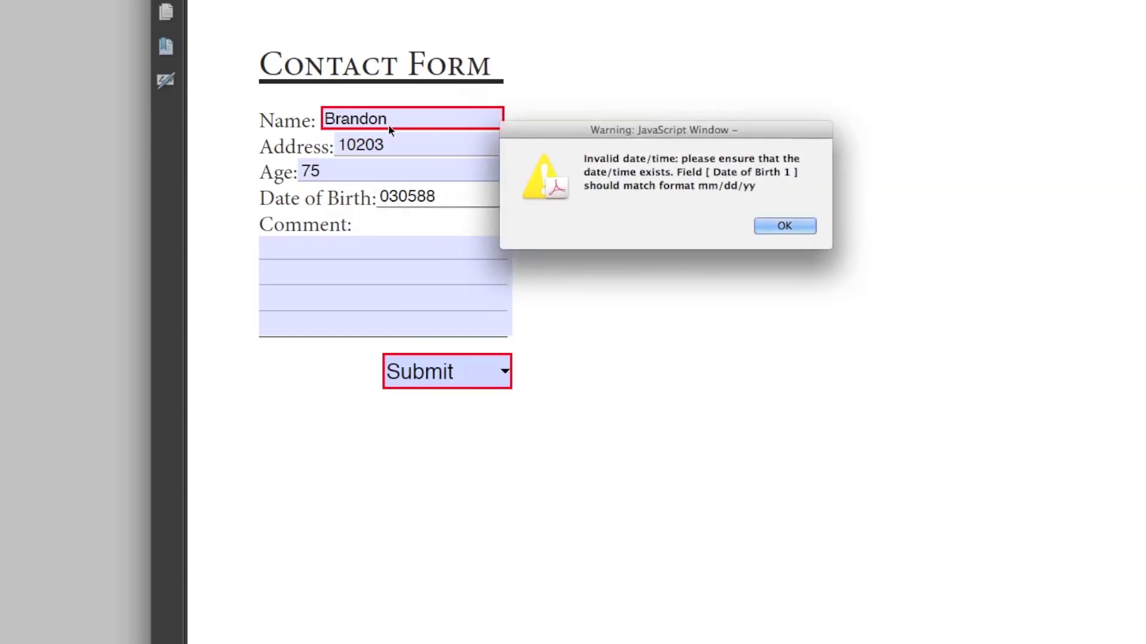
key("Return")
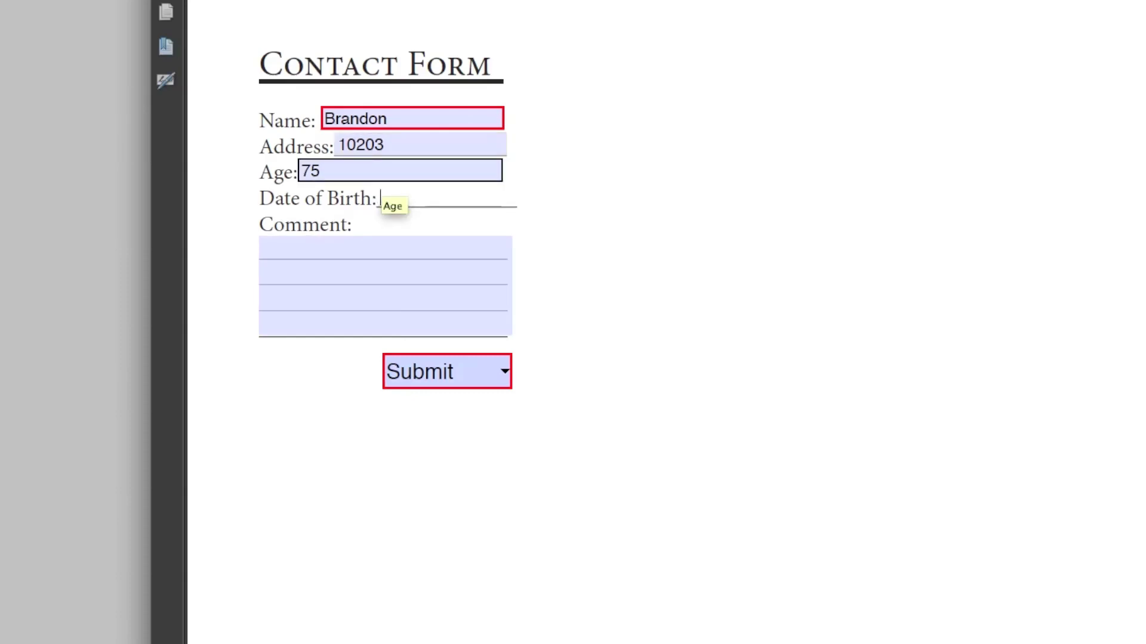
type("04/05/88")
left_click(262, 246)
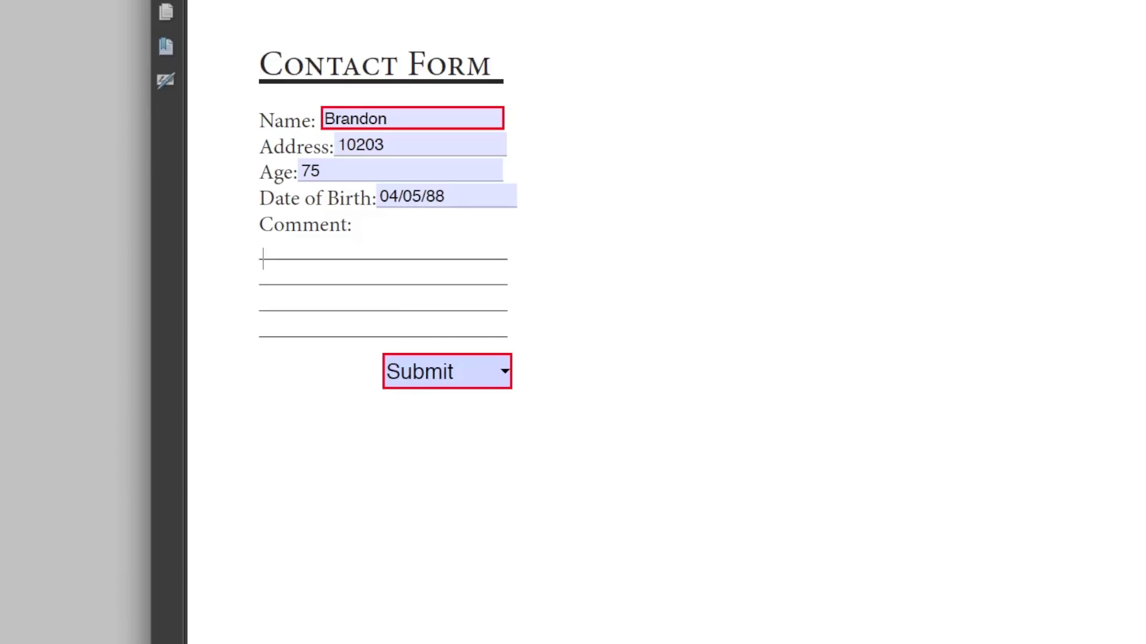
Step: Type 'Contact', 'Me', 'At' on separate lines in Comments, then submit the form
type("Contact")
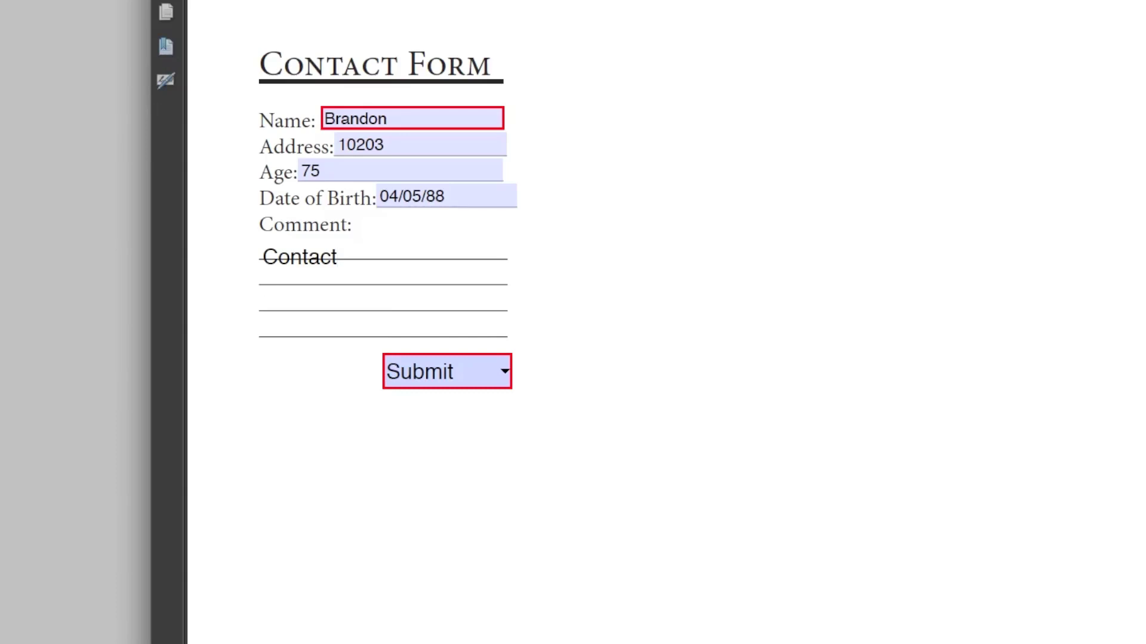
type("Me")
key("Return")
type("At")
left_click(427, 379)
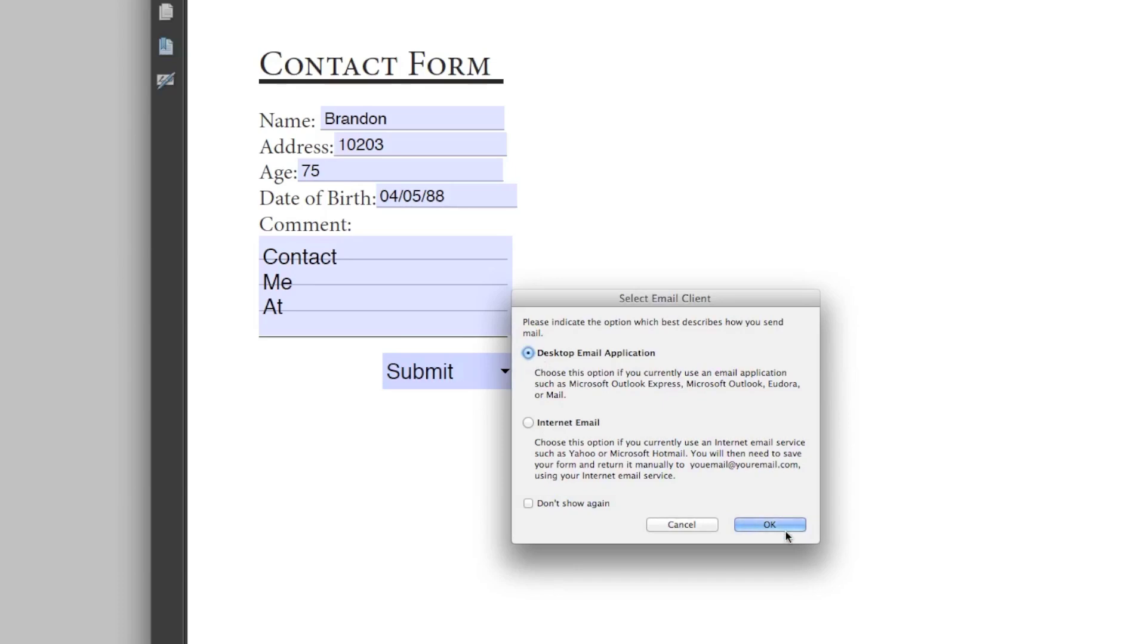
left_click(681, 526)
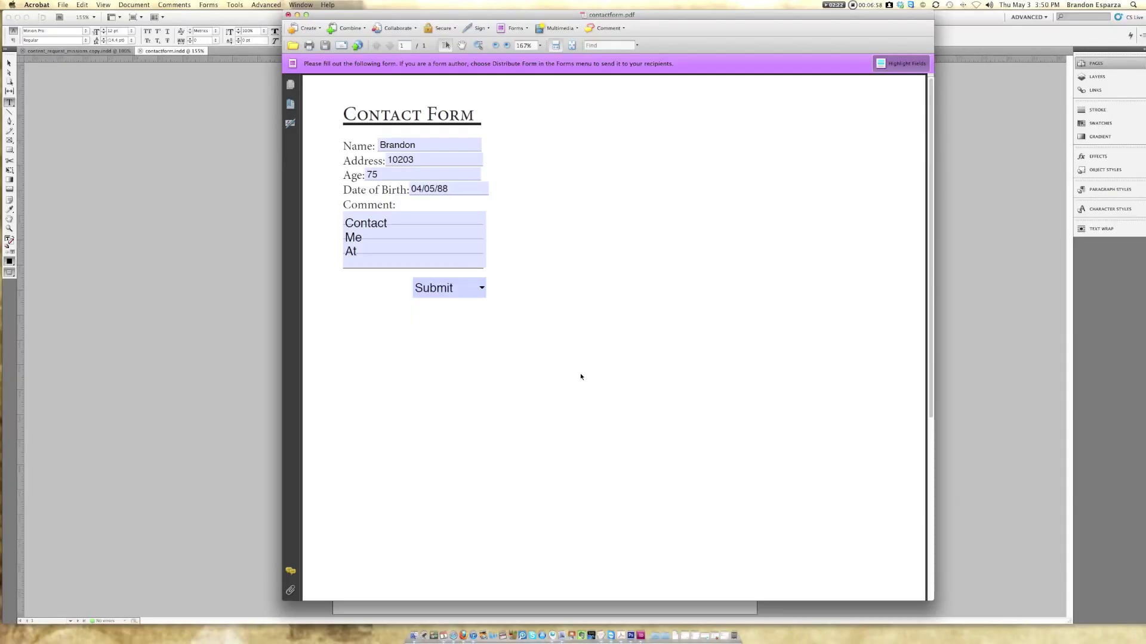